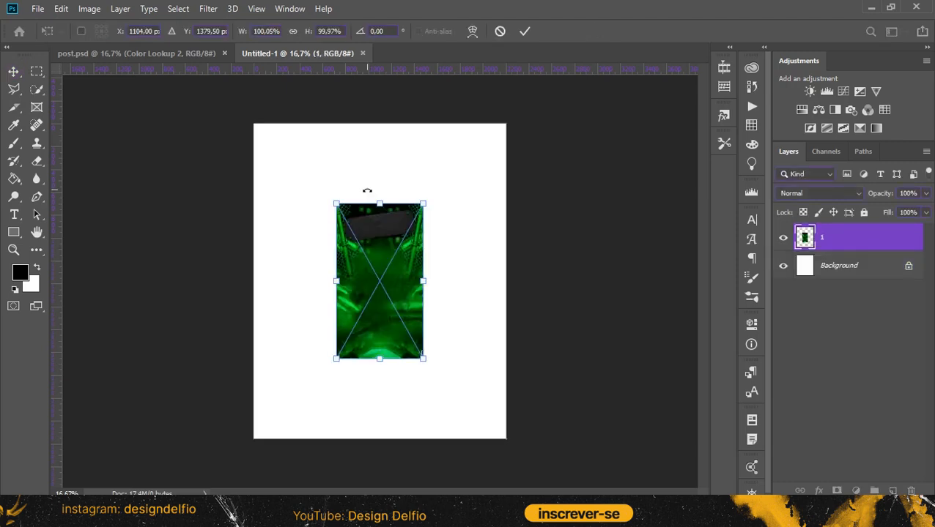
Scale the placed green background image to about 288% so it covers the canvas, and shift it to show the dark upper panel
left_click_drag(405, 142, 407, 209)
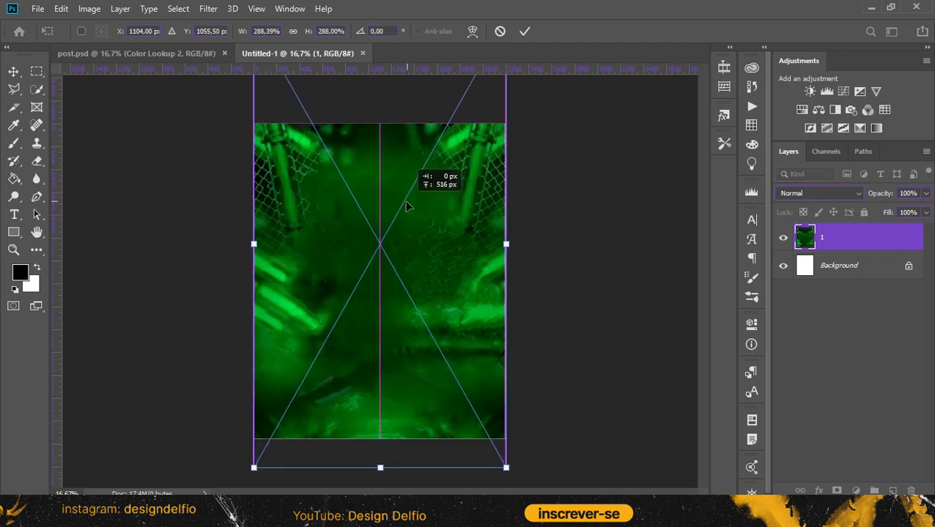
left_click(526, 30)
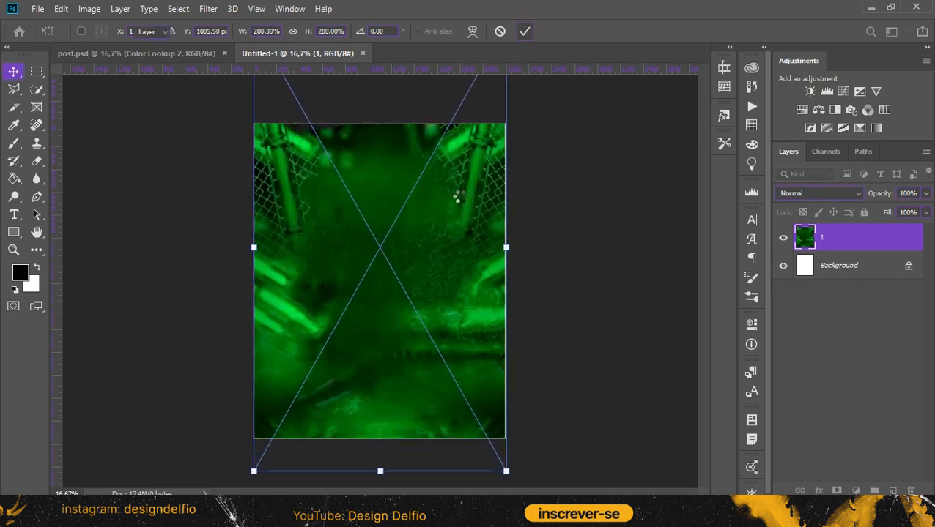
left_click_drag(433, 314, 390, 309)
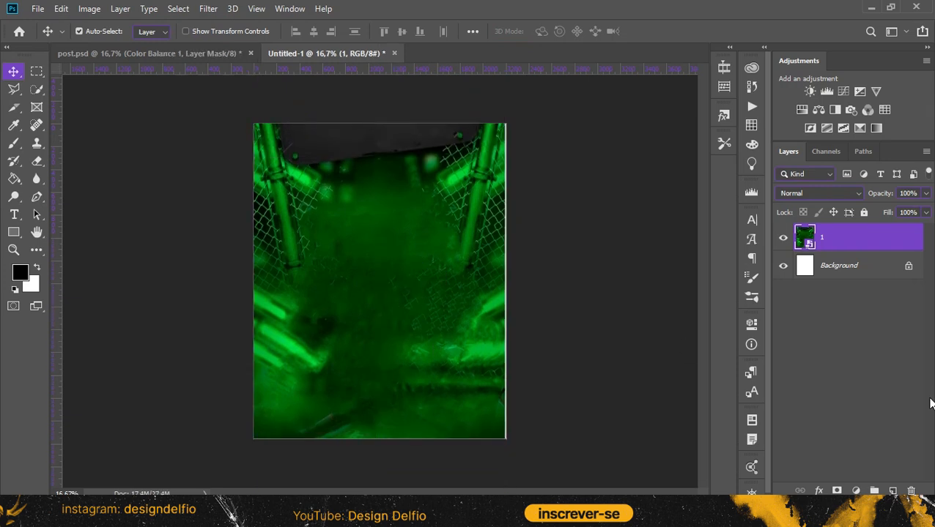
Add a Color Balance adjustment clipped to the background image, with midtones at cyan -58, magenta -58 and blue +88
left_click(818, 109)
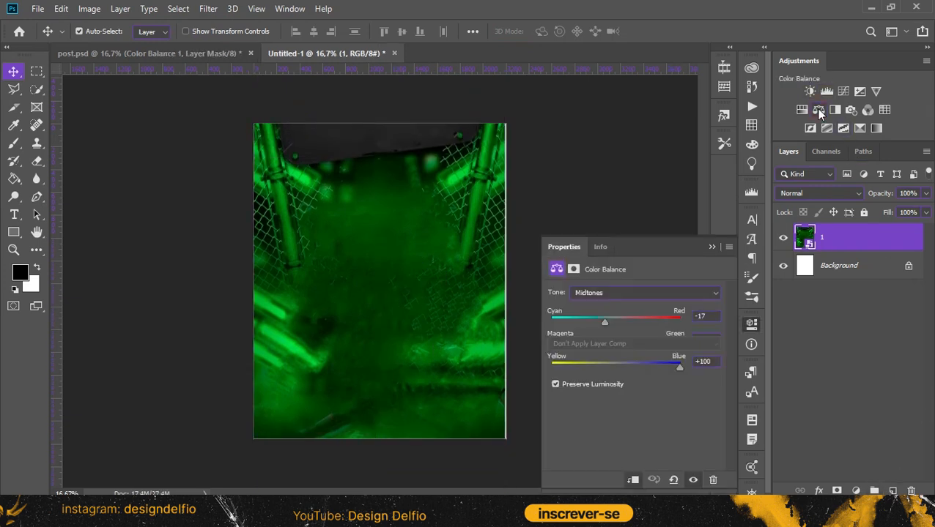
left_click(634, 480)
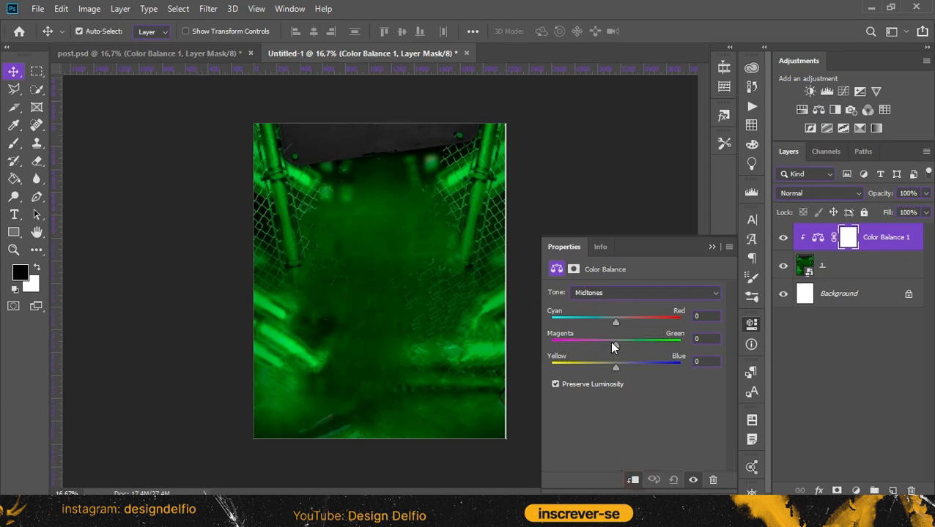
left_click_drag(587, 321, 578, 321)
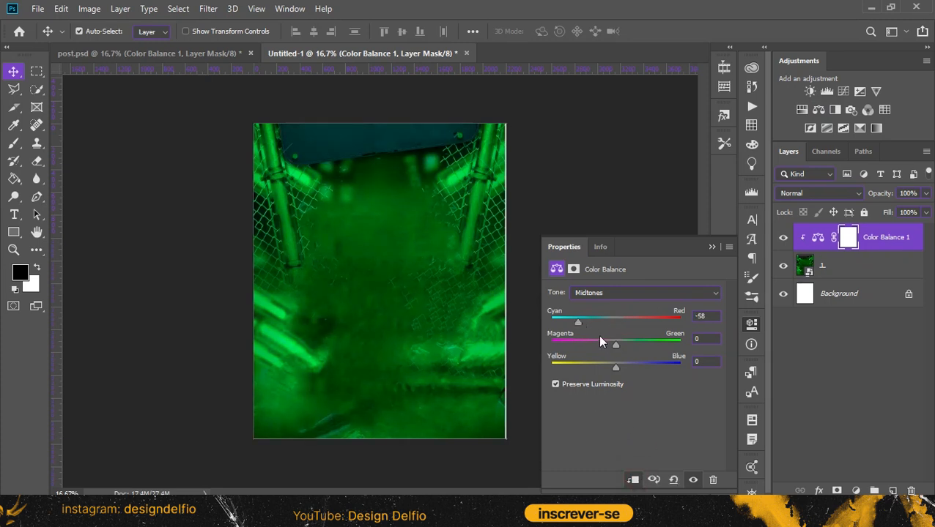
left_click_drag(615, 348, 578, 342)
left_click_drag(620, 369, 676, 367)
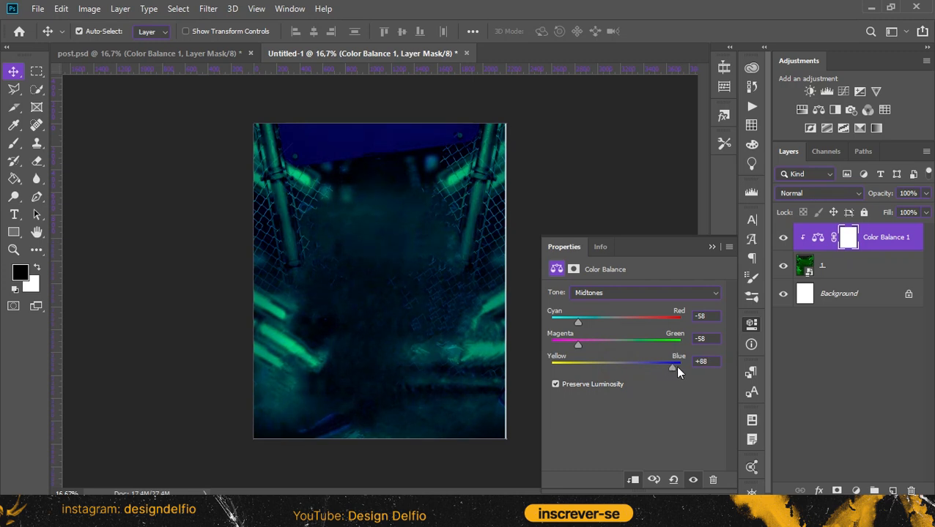
left_click(709, 248)
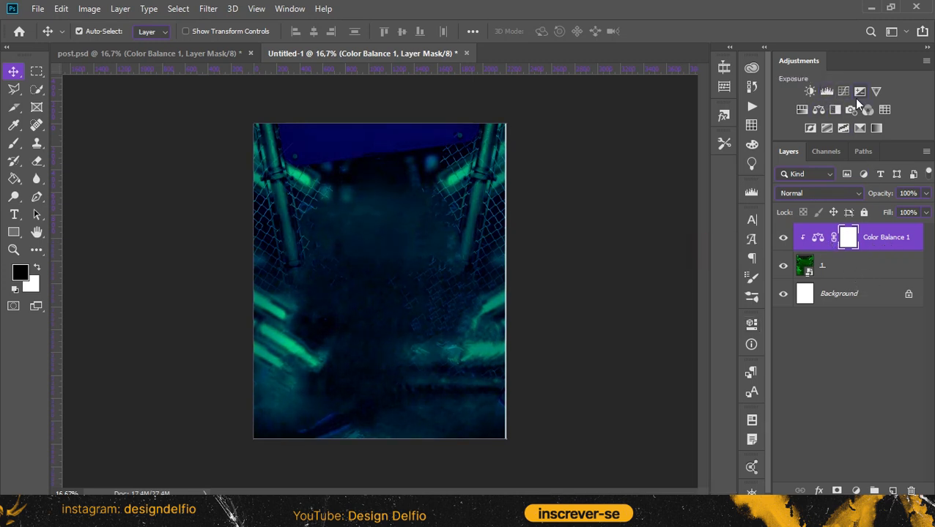
Add a Color Lookup adjustment using the Bleach Bypass.look 3DLUT and compare the image with and without it
left_click(883, 110)
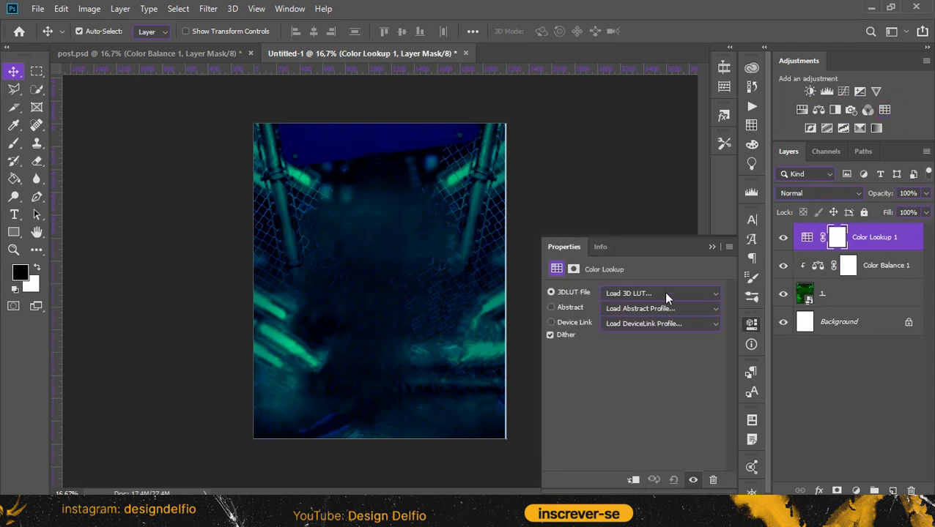
left_click(666, 294)
left_click(663, 71)
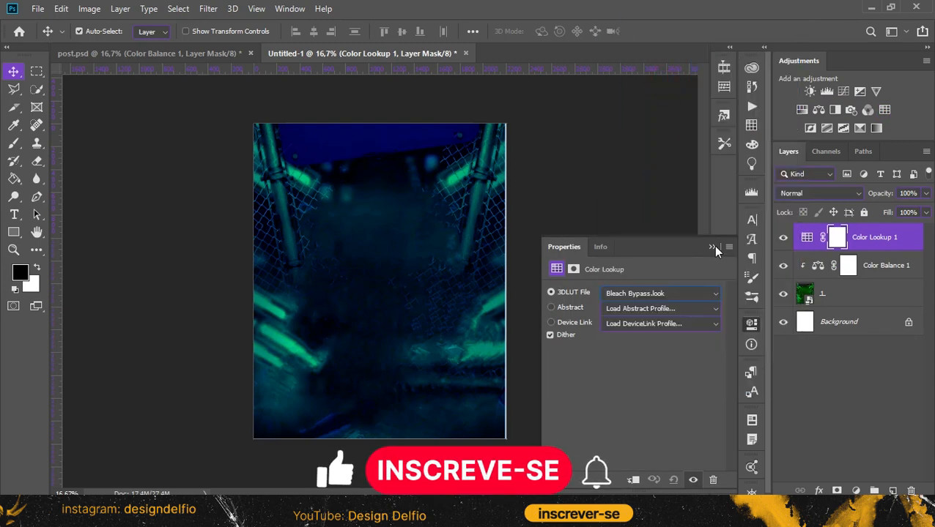
left_click(711, 246)
left_click(783, 238)
left_click(783, 238)
left_click(783, 239)
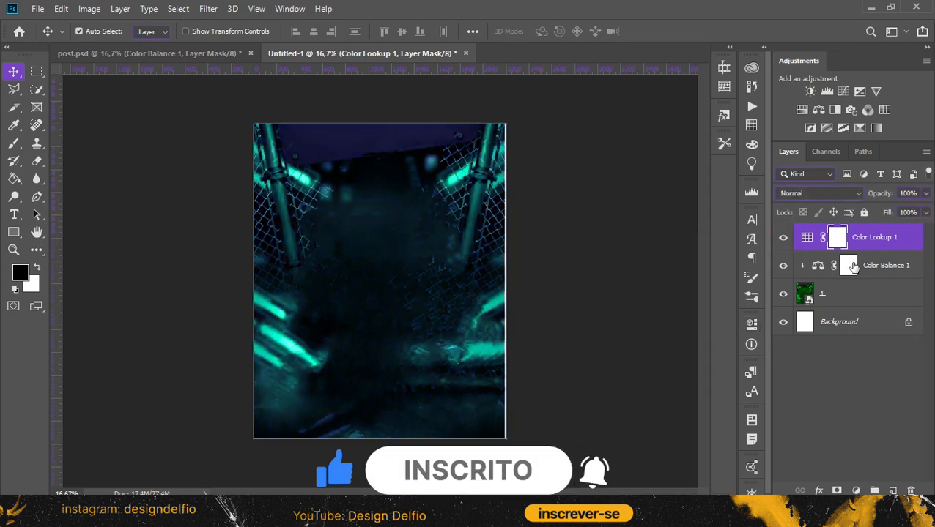
Convert the background image and its Color Balance and Color Lookup adjustments into one smart object
left_click(848, 296, "ctrl")
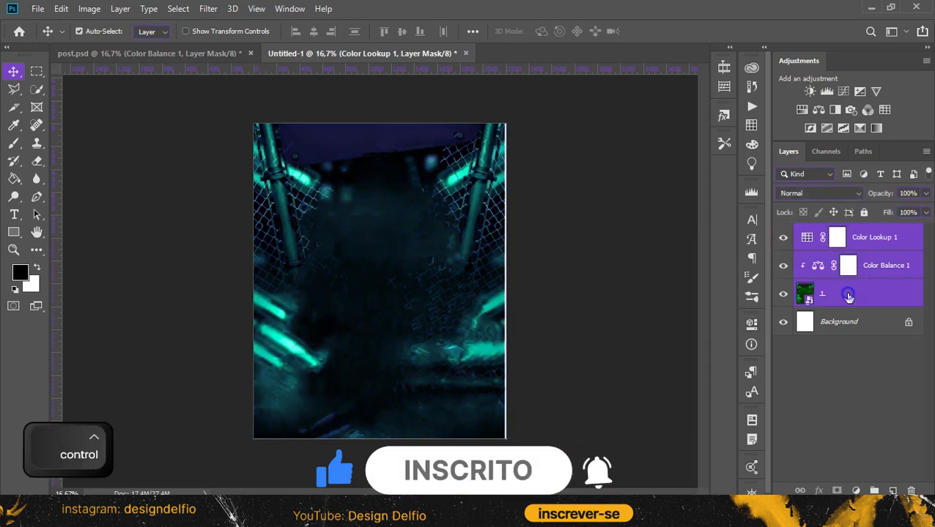
right_click(835, 288)
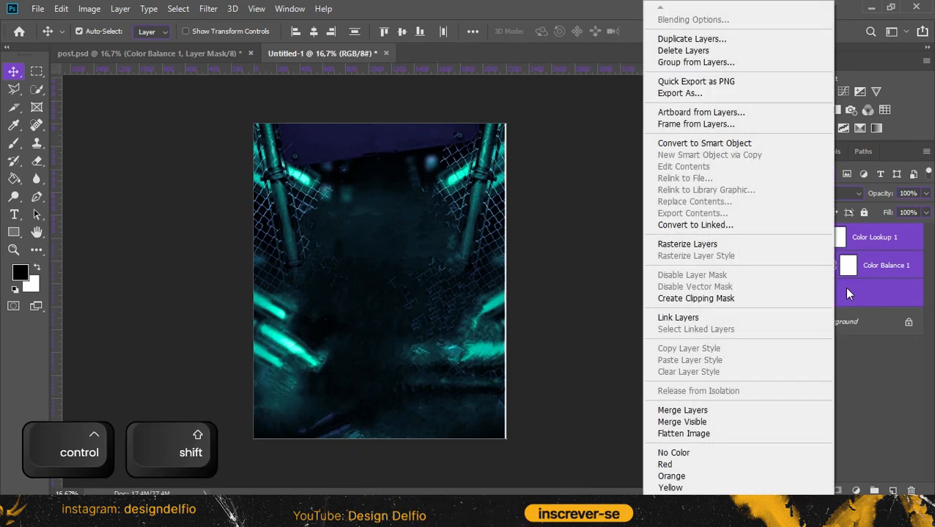
left_click(755, 147)
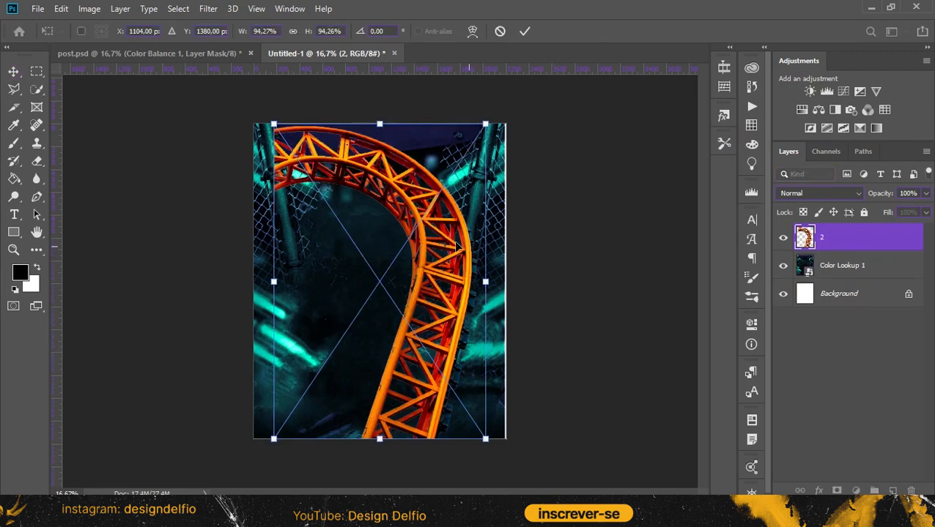
Place the orange roller coaster image at about 94% to fill the canvas height, and nudge it slightly left
left_click_drag(455, 247, 467, 244)
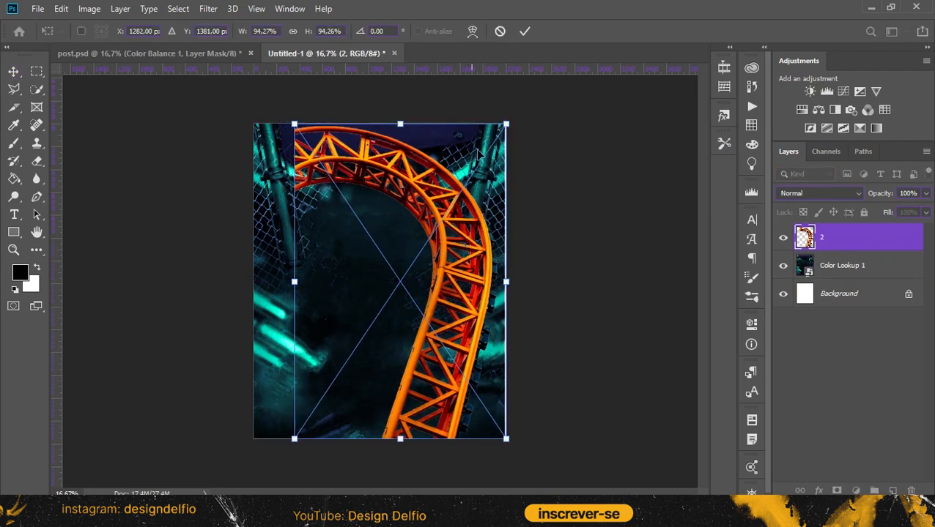
left_click(520, 32)
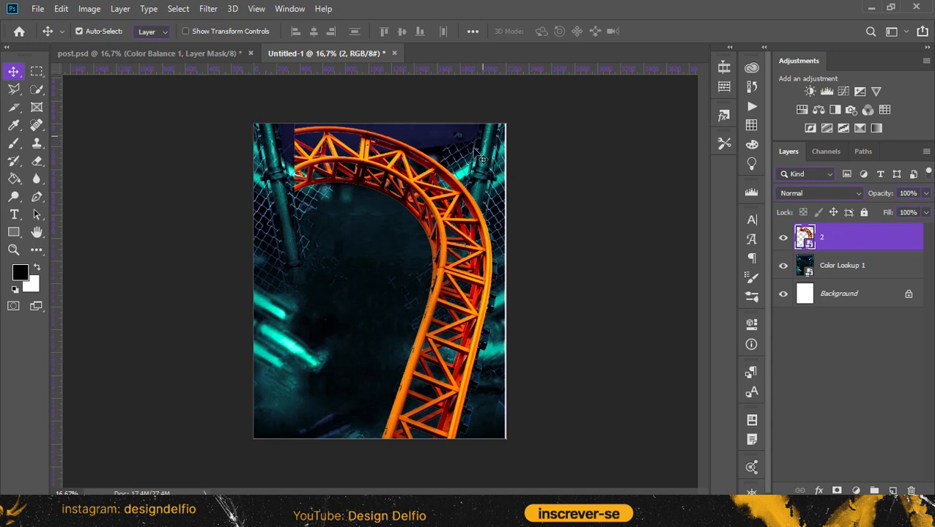
left_click_drag(437, 233, 428, 233)
Add a Brightness/Contrast adjustment clipped to the roller coaster layer, with brightness -150 and contrast -50
left_click(810, 92)
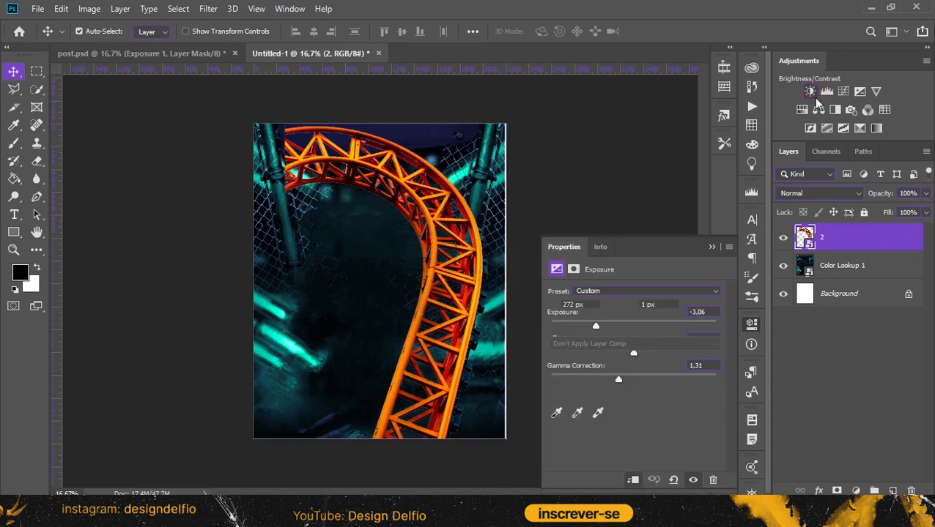
left_click(633, 479)
left_click_drag(633, 330, 587, 334)
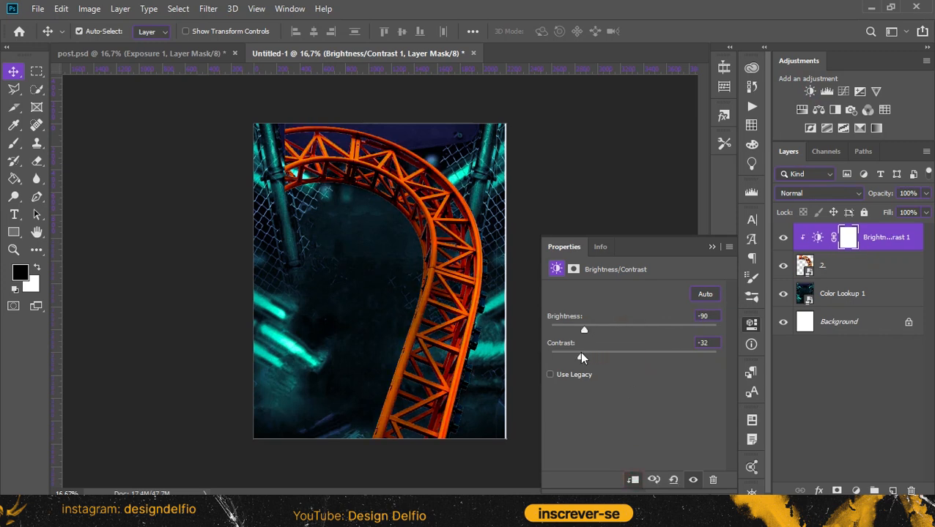
left_click_drag(588, 331, 551, 359)
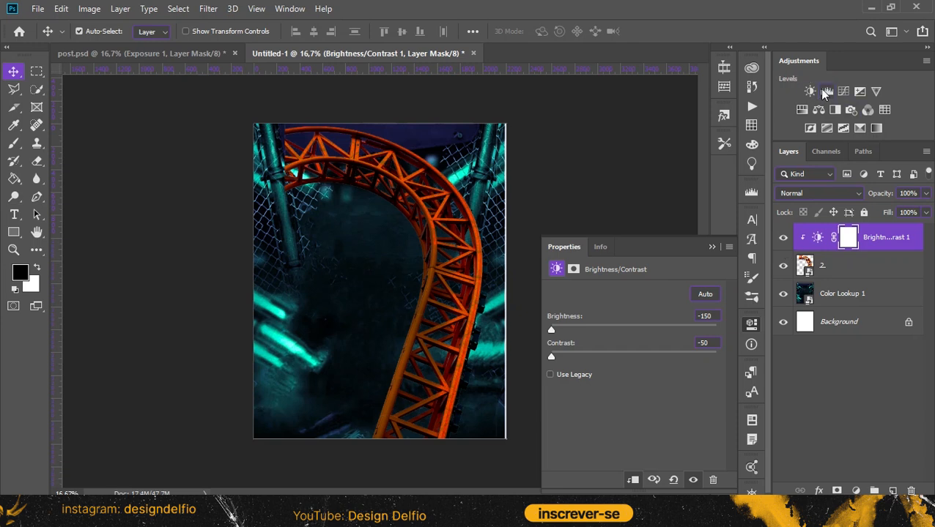
Add an Exposure adjustment clipped to the roller coaster, with exposure -1,78 and gamma correction 1,31
left_click(859, 93)
left_click(629, 482)
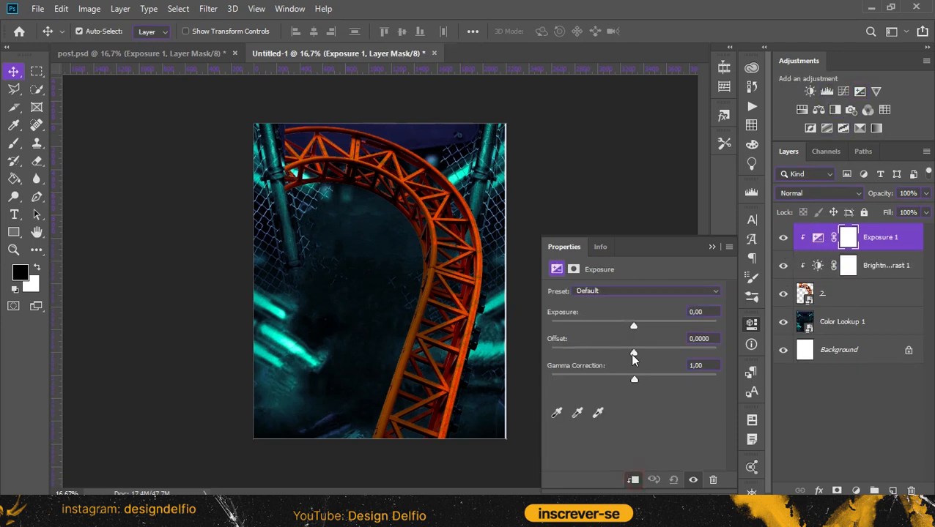
left_click_drag(634, 323, 609, 323)
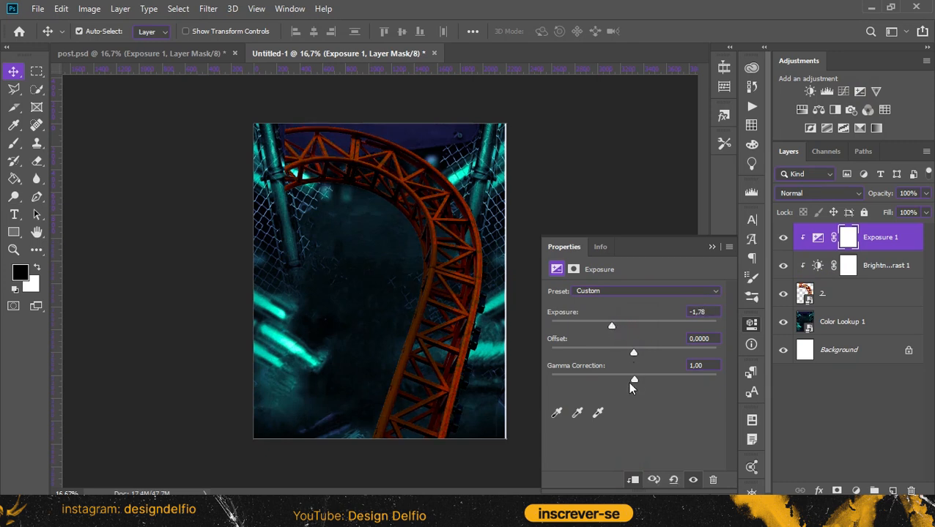
mouse_move(625, 380)
left_mouse_down()
mouse_move(604, 379)
mouse_move(617, 379)
left_mouse_up()
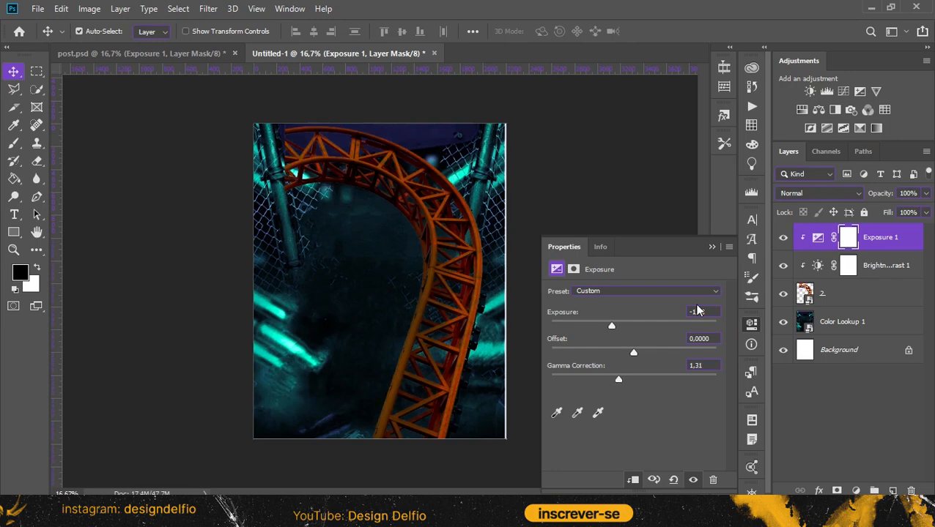
left_click(712, 247)
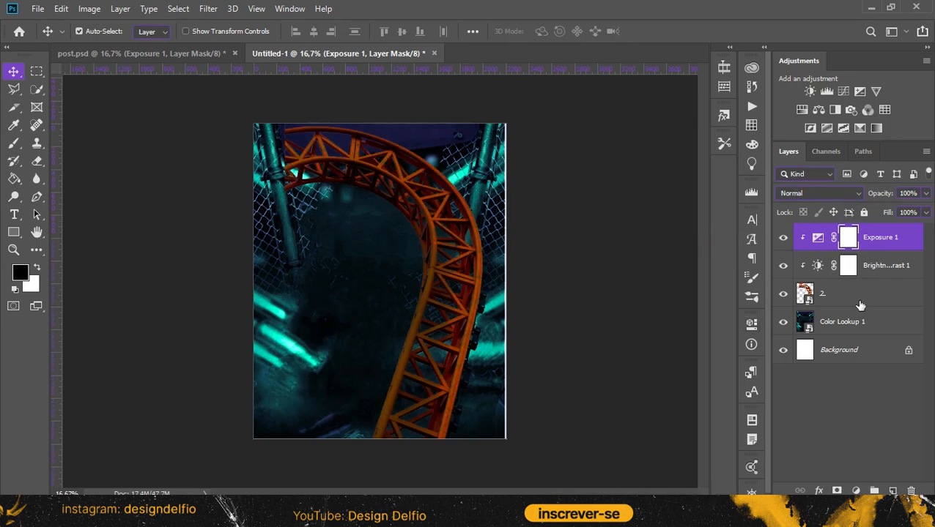
Convert the roller coaster layer and its two clipped adjustments into one smart object
left_click(858, 302)
left_click(871, 242, "shift")
right_click(871, 248)
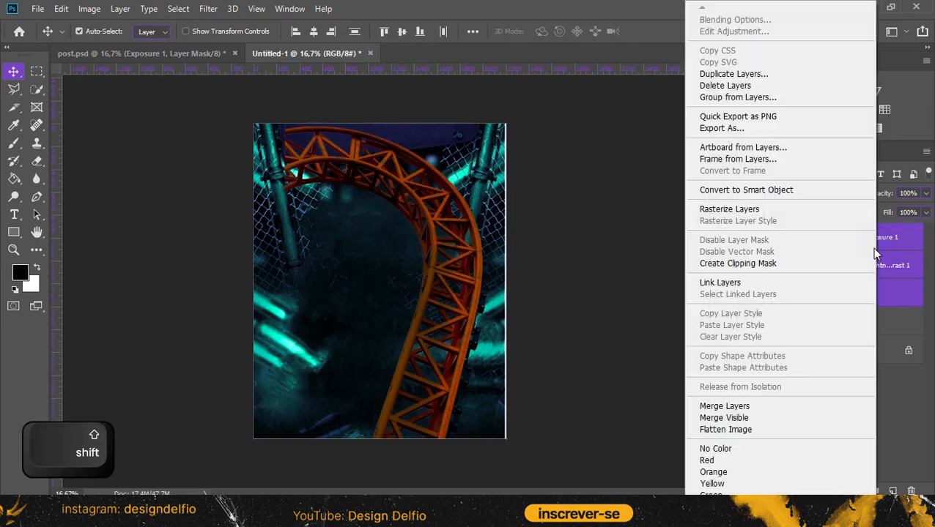
left_click(775, 192)
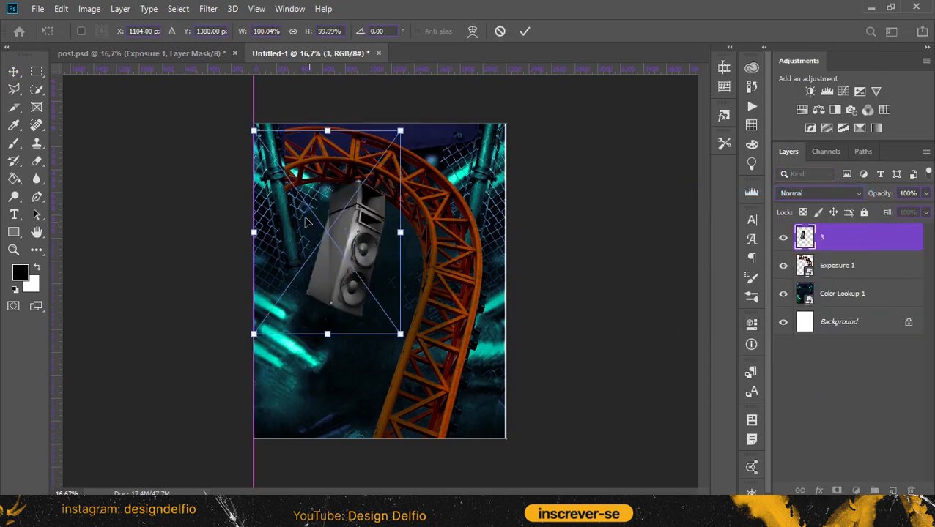
Place the speaker image in the upper left corner of the canvas and duplicate it toward the upper right
left_click_drag(317, 233, 448, 194)
key("Return")
key("ctrl+j")
key("ctrl+t")
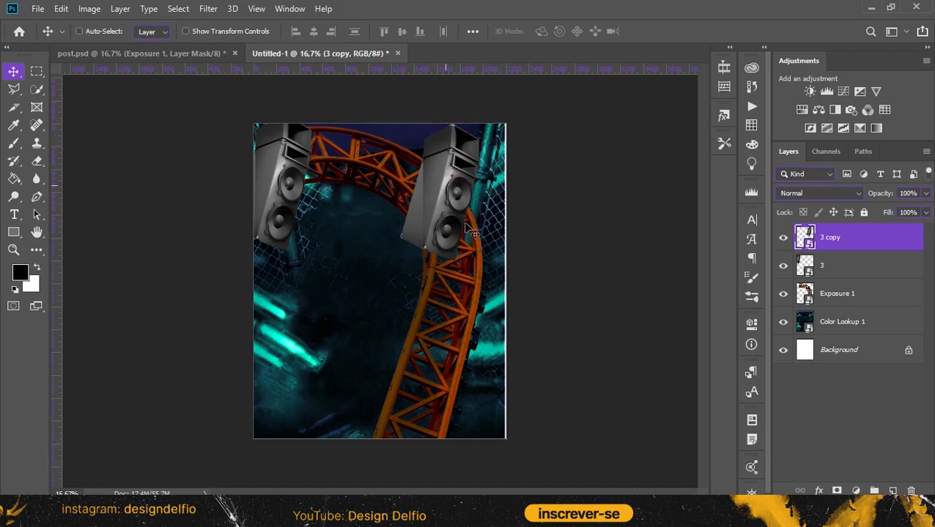
Flip the copied speaker horizontally and align it with the canvas's upper right corner
key("ctrl+t")
right_click(466, 229)
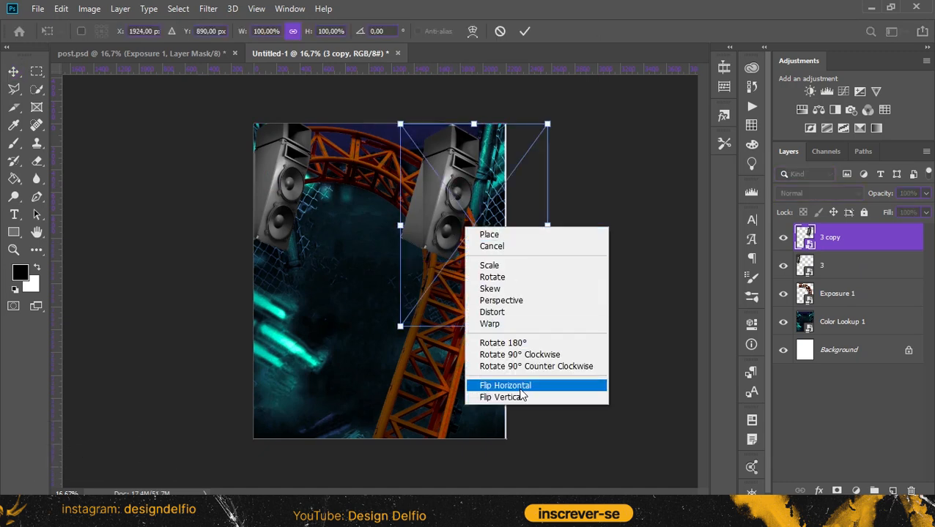
left_click(520, 387)
left_click_drag(491, 253, 468, 248)
left_click(523, 33)
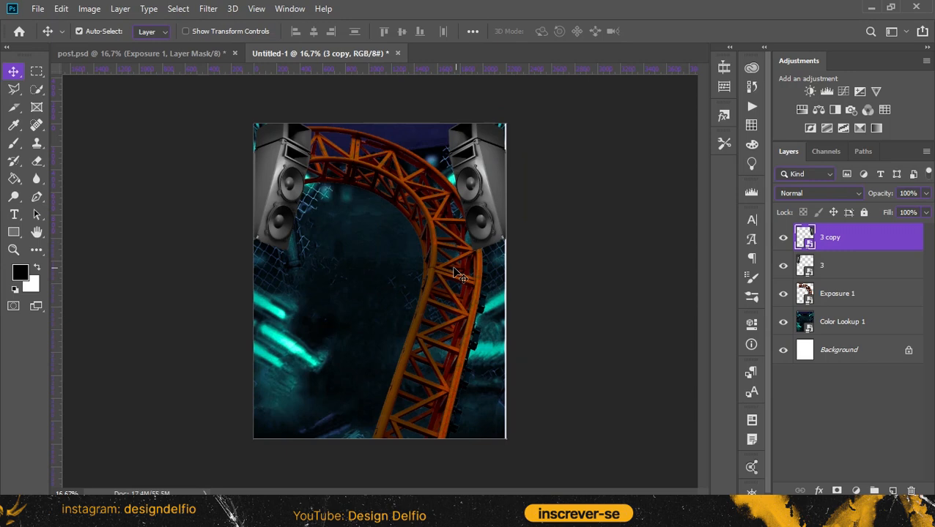
Convert the two speaker layers into one smart object
left_click(855, 271, "ctrl")
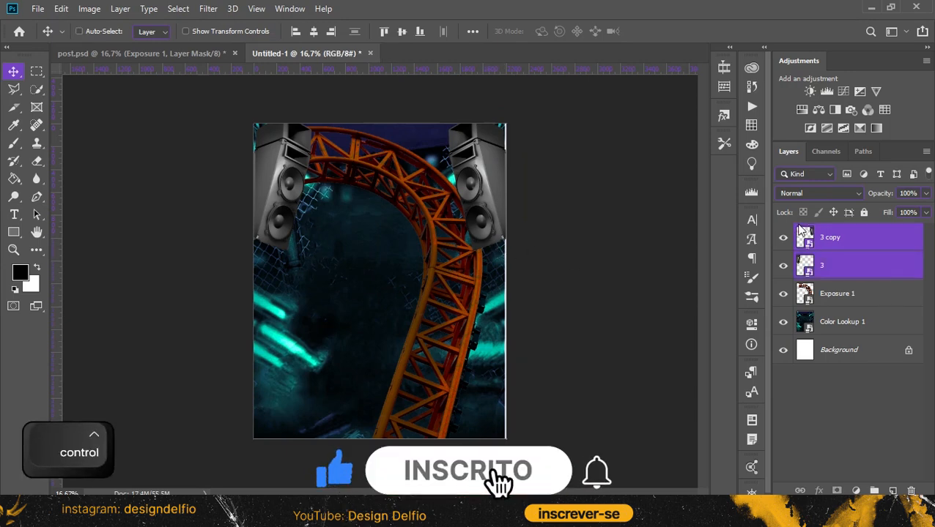
right_click(851, 244)
left_click(790, 143)
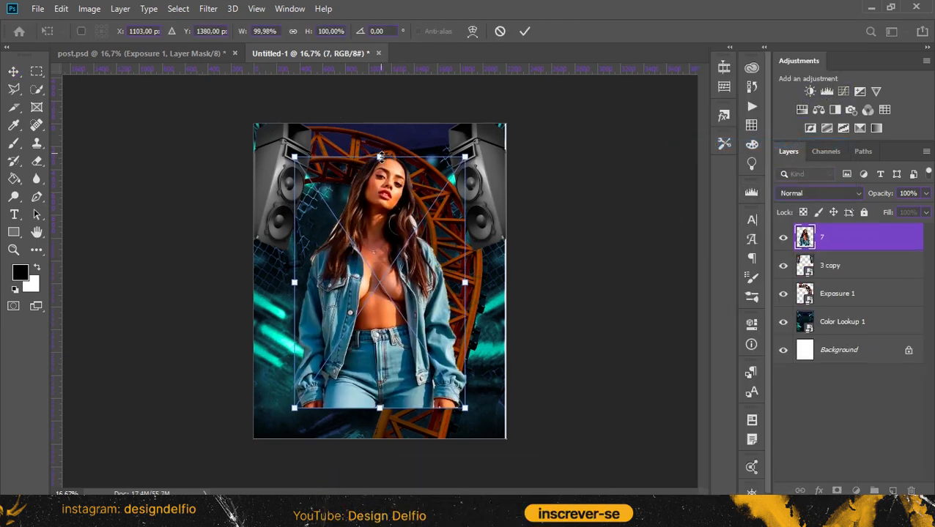
Place the image of the woman in the denim jacket, scaled down and centred in the lower part of the canvas
left_click_drag(380, 158, 381, 182)
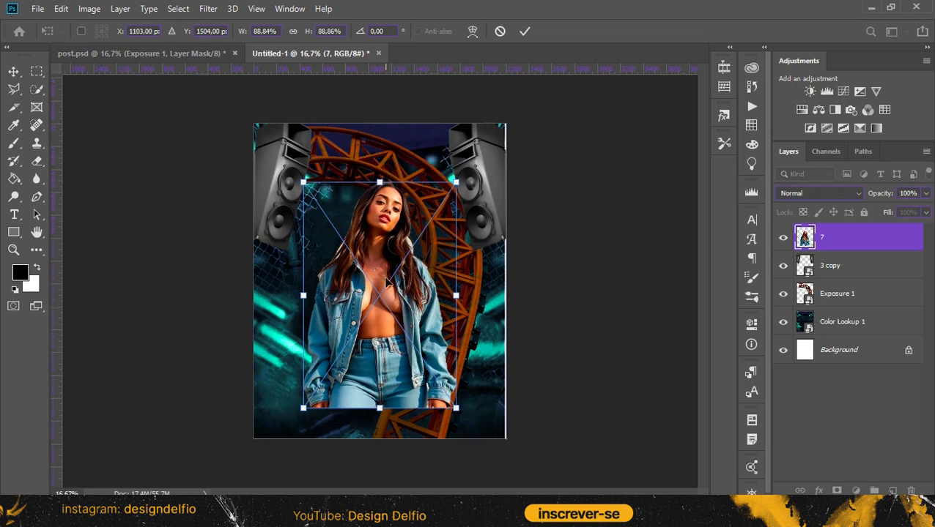
left_click_drag(390, 374, 386, 374)
left_click_drag(378, 410, 379, 398)
left_click(527, 31)
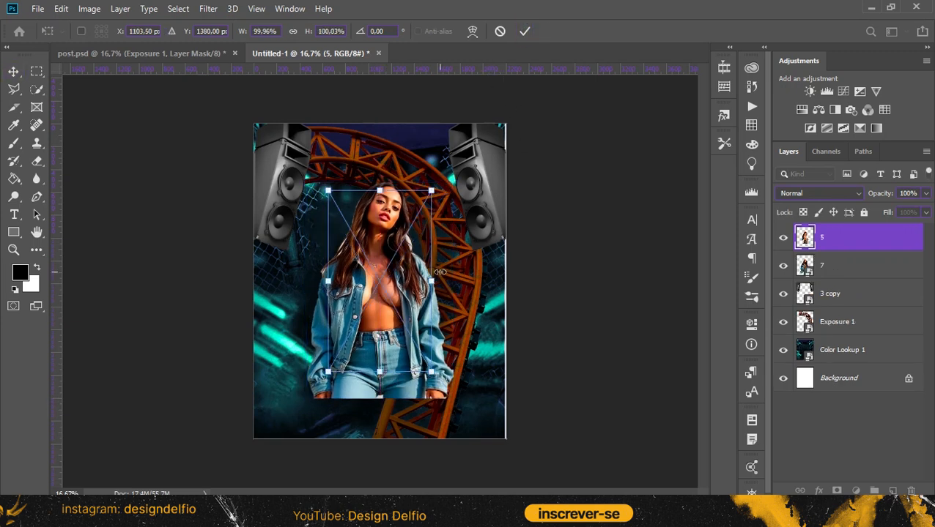
Place the image of the dark-haired woman in the black top at about 79%, to the right of the central woman
left_click_drag(401, 294, 471, 305)
left_click_drag(503, 291, 478, 291)
left_click(524, 31)
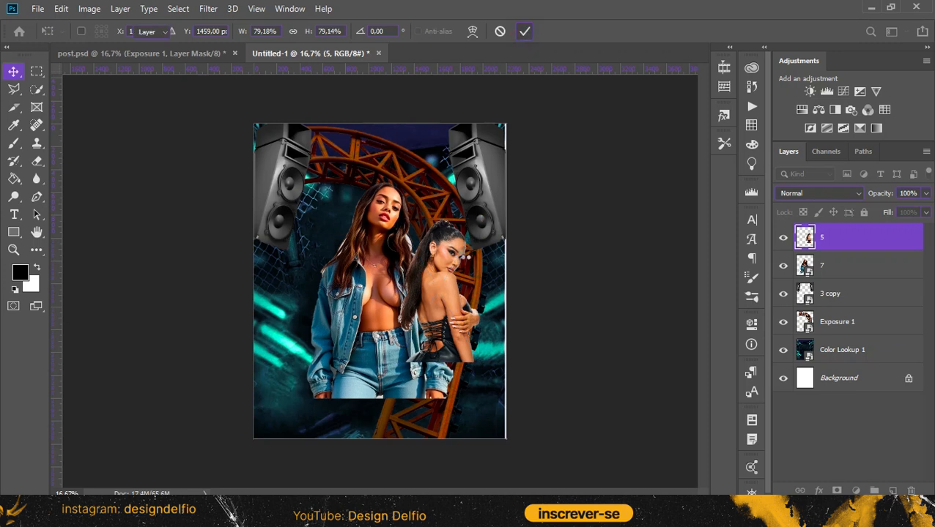
Place the masked figure left of the central woman and reorder the figure layers so 7 is in front, above 5 and 6
key("ctrl+v")
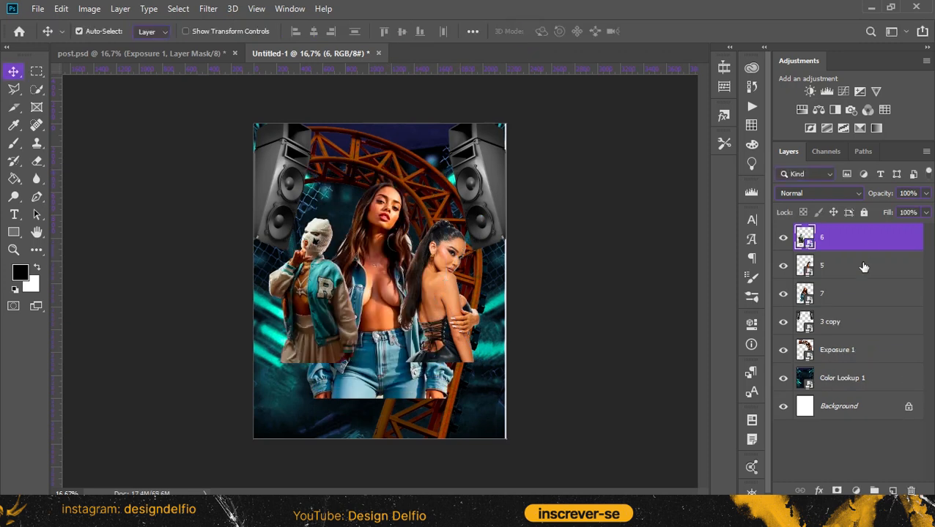
left_click_drag(868, 241, 838, 227)
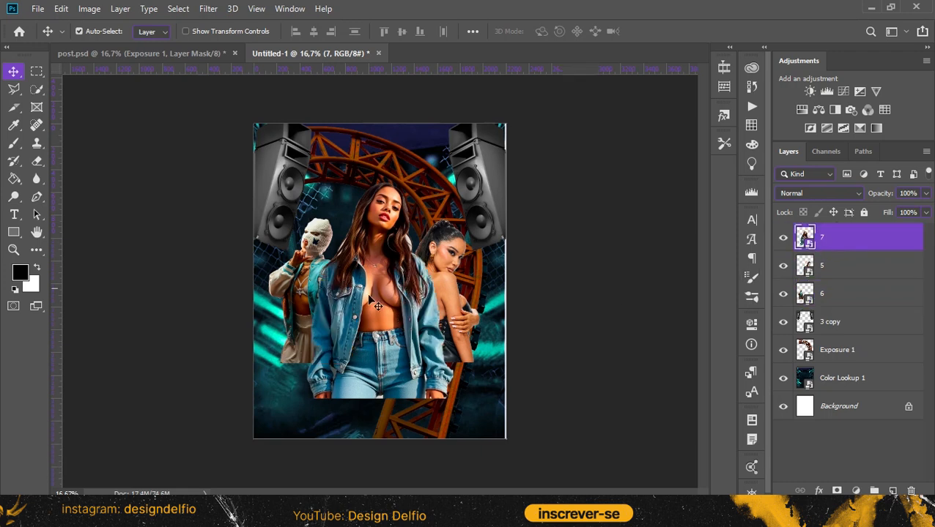
Scale the three figure layers together to about 119,67% so the group spans the canvas width
left_click(844, 293, "shift")
key("ctrl+t")
mouse_move(323, 293)
left_mouse_down()
mouse_move(323, 264)
mouse_move(327, 297)
left_mouse_up()
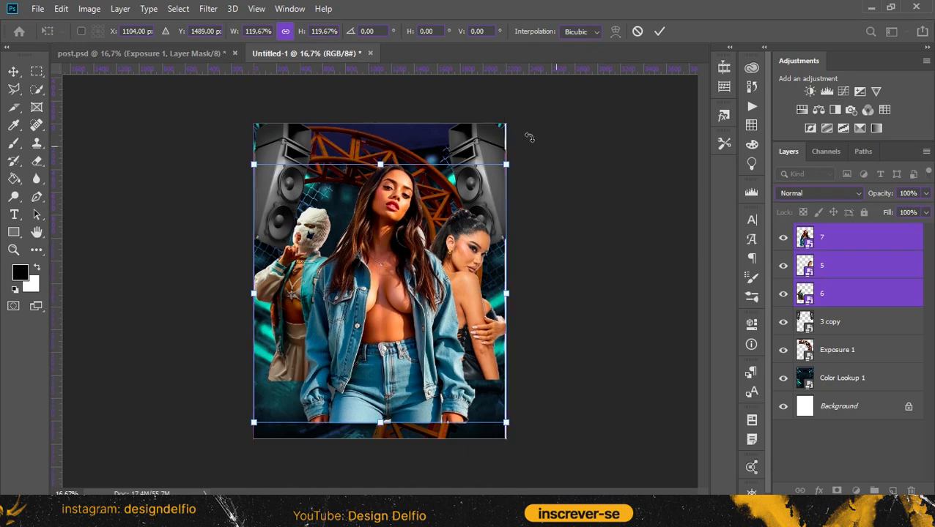
Commit the group scaling and mask out leftover edges around the central woman's hair on layer 7 with a soft black brush
left_click(661, 32)
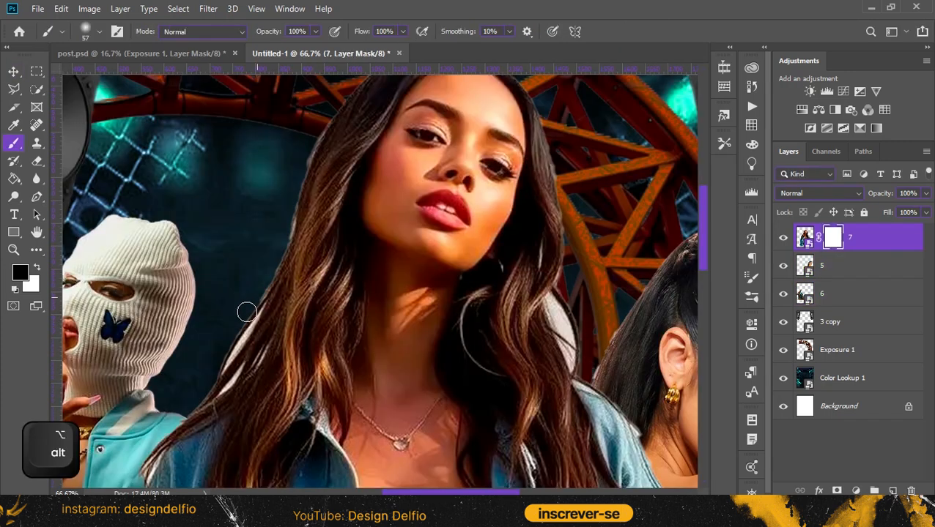
mouse_move(247, 312)
left_mouse_down()
mouse_move(217, 360)
mouse_move(258, 296)
left_mouse_up()
mouse_move(272, 257)
left_mouse_down()
mouse_move(325, 116)
mouse_move(287, 222)
left_mouse_up()
mouse_move(243, 330)
left_mouse_down()
mouse_move(215, 367)
mouse_move(232, 348)
mouse_move(213, 388)
left_mouse_up()
mouse_move(550, 304)
left_mouse_down()
mouse_move(580, 370)
mouse_move(574, 359)
left_mouse_up()
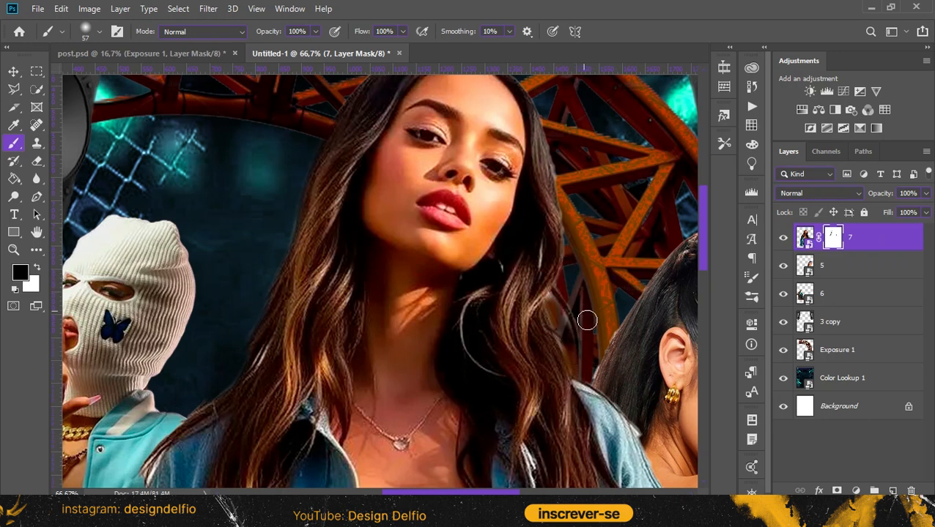
Add a layer mask to layer 5 and clean up the dark-haired woman's hair edge with the black brush
left_click(862, 266)
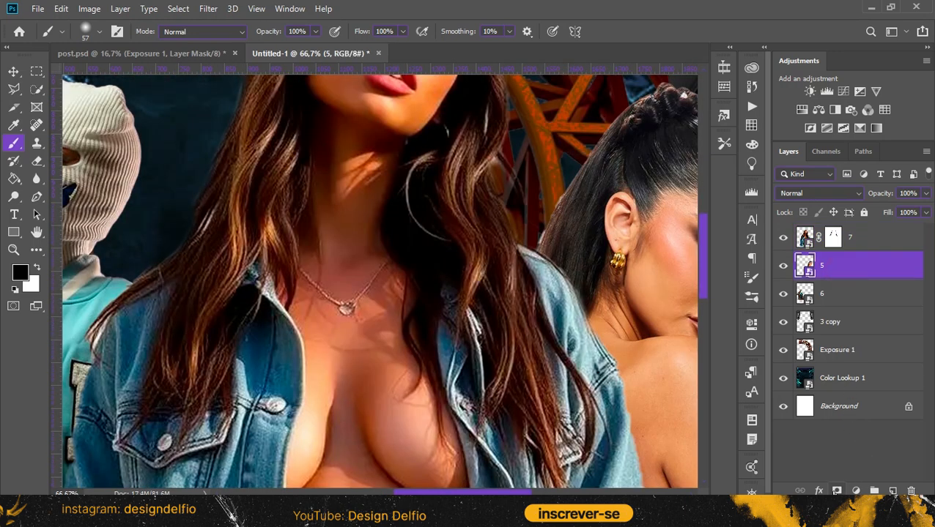
left_click(837, 490)
key("space")
mouse_move(542, 238)
left_mouse_down()
mouse_move(418, 255)
mouse_move(489, 141)
mouse_move(536, 107)
left_mouse_up()
Add a layer mask to layer 6 and fade out the masked figure's lower body with a large soft black brush
left_click(858, 296)
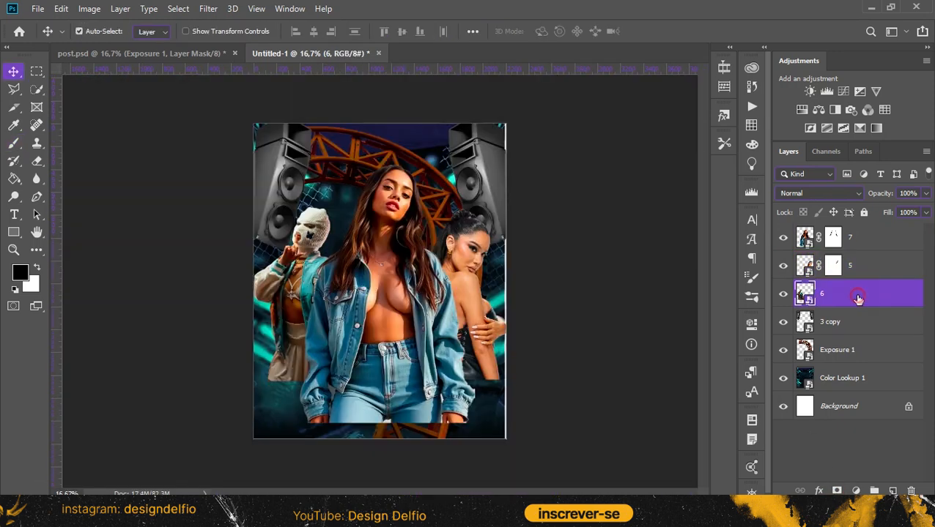
left_click(839, 491)
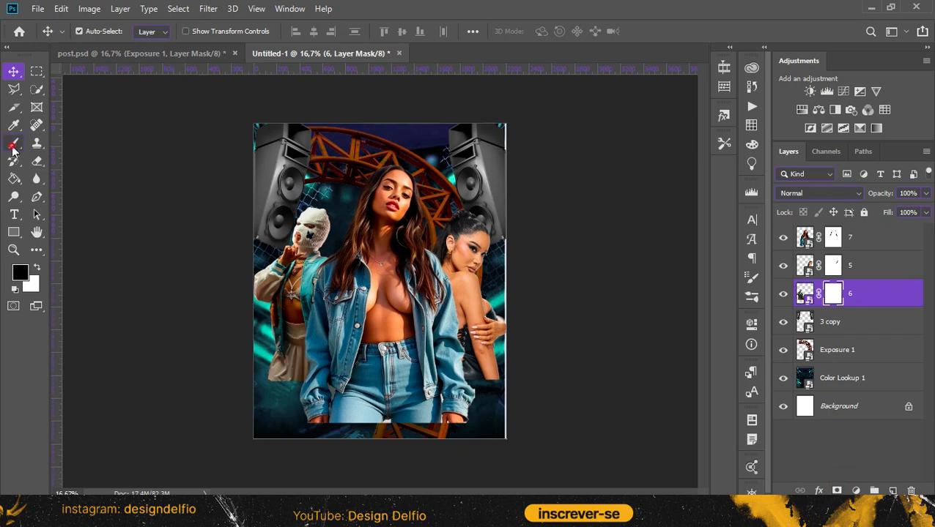
left_click(14, 146)
key("alt")
mouse_move(311, 397)
left_mouse_down()
mouse_move(283, 402)
mouse_move(281, 386)
mouse_move(261, 397)
mouse_move(251, 386)
mouse_move(290, 411)
mouse_move(338, 417)
mouse_move(377, 450)
left_mouse_up()
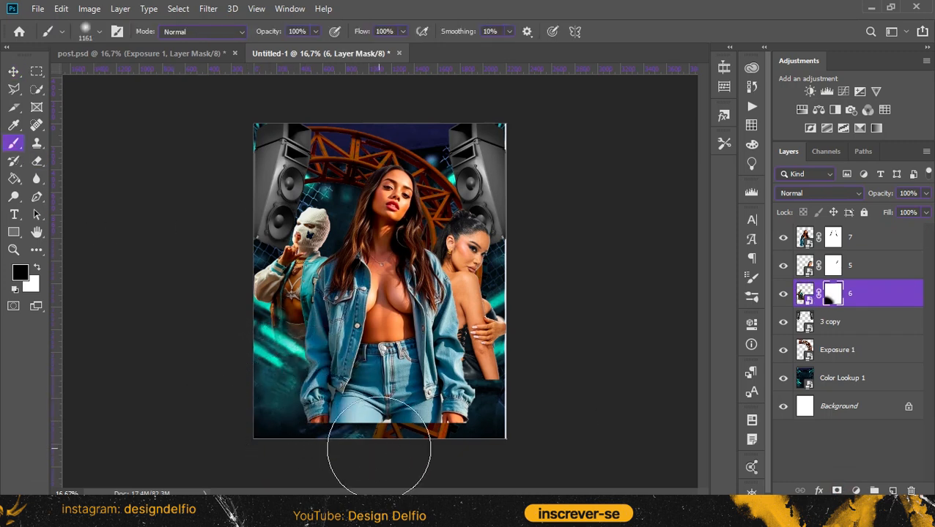
key("alt")
left_click_drag(269, 403, 250, 403)
Fade the lower bodies of the dark-haired and central women by painting soft black on the masks of layers 5 and 7
left_click(832, 265)
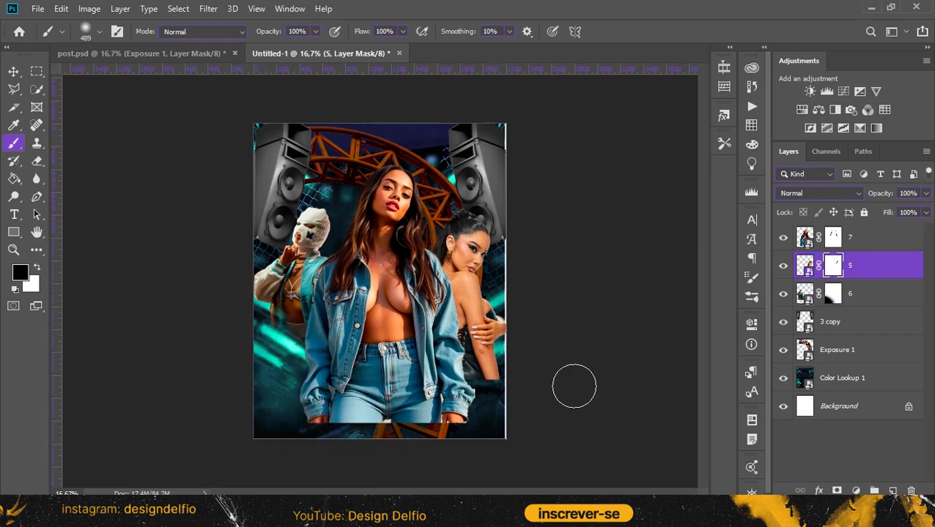
mouse_move(509, 377)
left_mouse_down()
mouse_move(511, 353)
mouse_move(501, 374)
mouse_move(444, 392)
mouse_move(513, 357)
mouse_move(455, 378)
mouse_move(527, 315)
left_mouse_up()
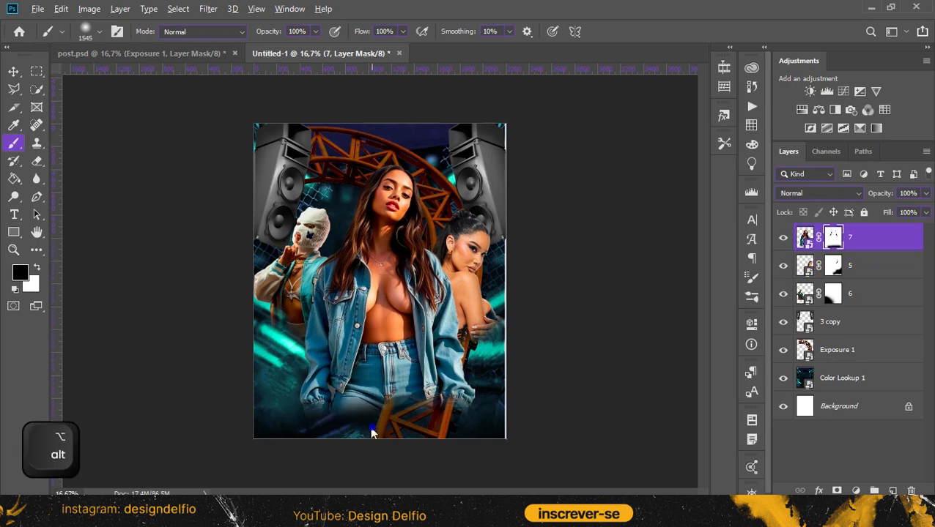
mouse_move(372, 429)
left_mouse_down()
mouse_move(297, 405)
mouse_move(326, 424)
mouse_move(312, 378)
mouse_move(313, 395)
mouse_move(356, 414)
mouse_move(400, 416)
mouse_move(463, 398)
mouse_move(532, 347)
mouse_move(405, 424)
mouse_move(425, 406)
left_mouse_up()
Create a new top layer and paint the lower part of the poster black with a large soft brush
key("v")
left_click(892, 491)
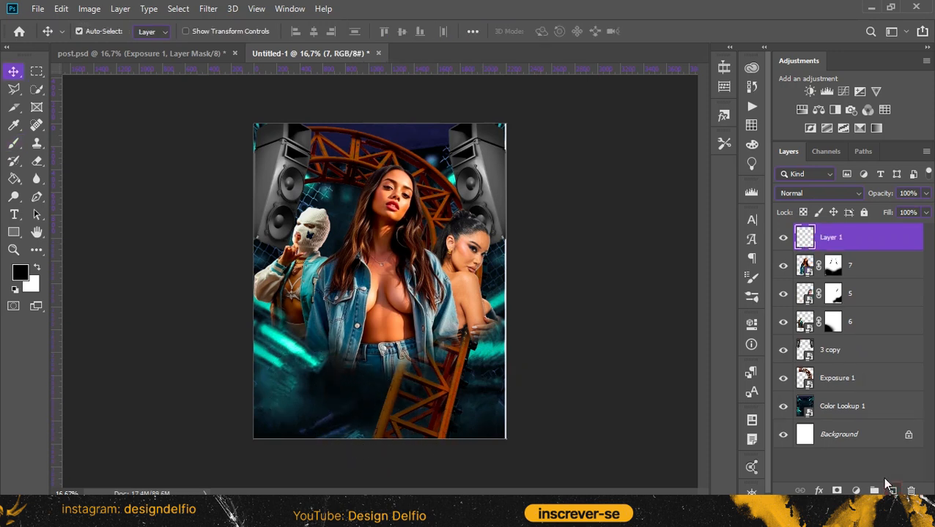
left_click(15, 142)
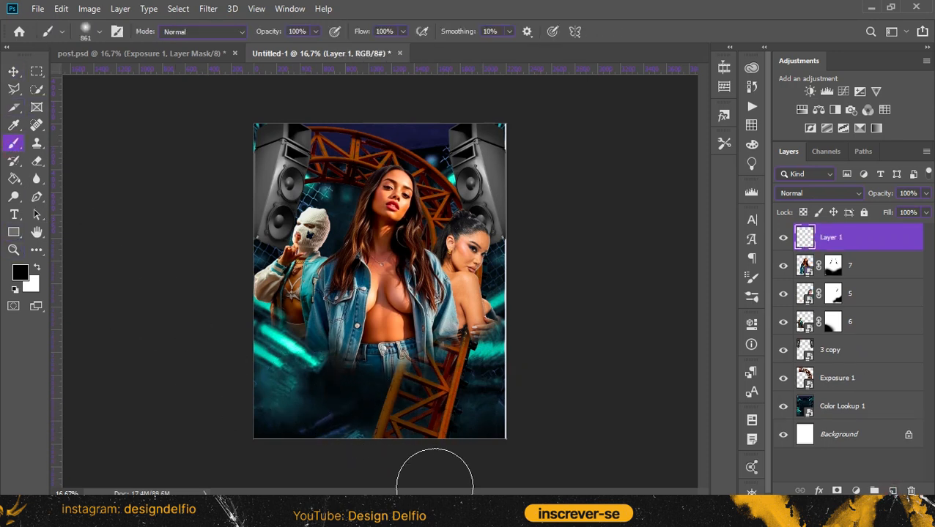
mouse_move(290, 453)
left_mouse_down()
mouse_move(332, 417)
mouse_move(393, 443)
mouse_move(413, 433)
mouse_move(380, 386)
mouse_move(385, 405)
mouse_move(400, 400)
mouse_move(432, 430)
mouse_move(501, 448)
mouse_move(359, 432)
mouse_move(317, 406)
mouse_move(284, 427)
mouse_move(341, 405)
mouse_move(452, 412)
left_mouse_up()
key("v")
Soften the black paint on Layer 1 with a Gaussian Blur at a radius of 176,2 pixels
left_click(208, 8)
mouse_move(250, 163)
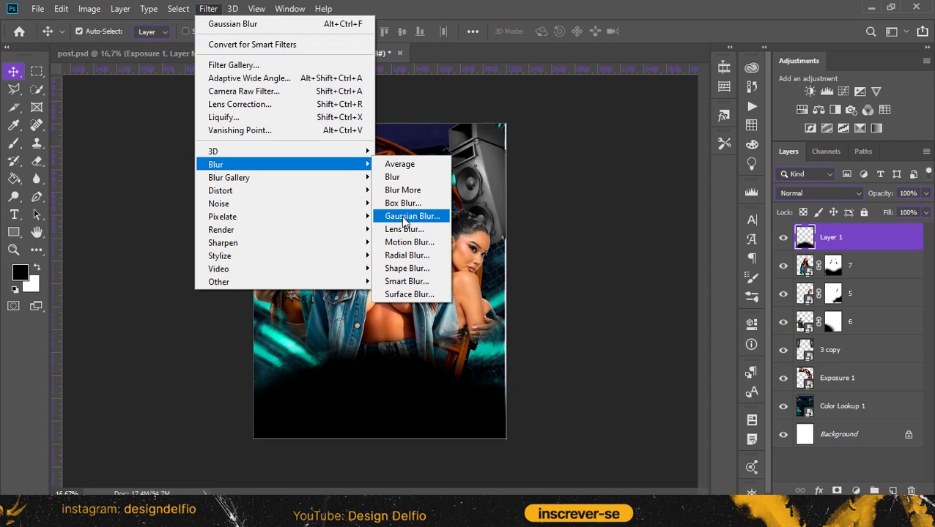
left_click(401, 216)
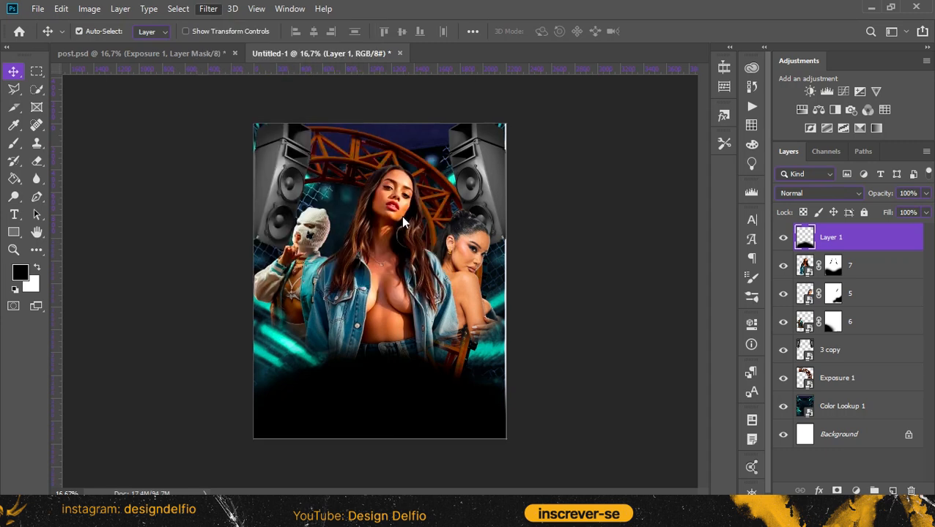
left_click_drag(654, 304, 723, 302)
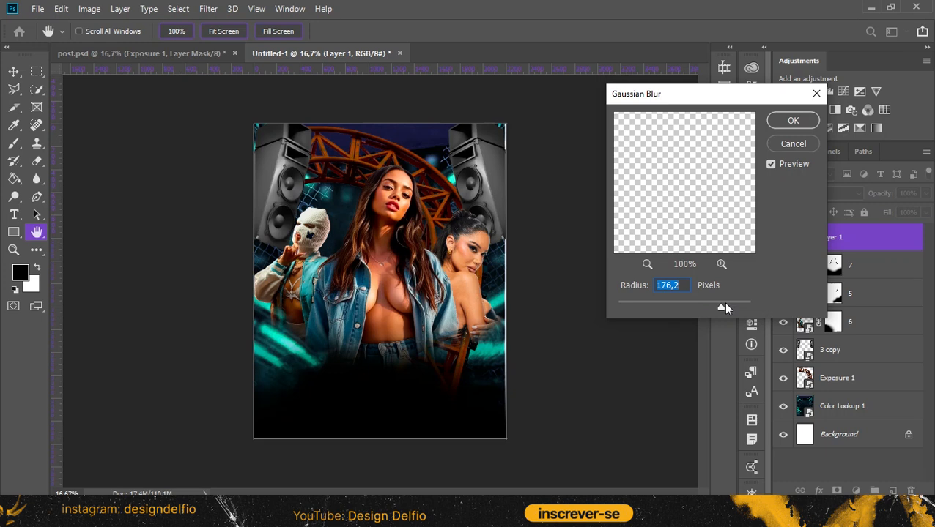
left_click(647, 263)
left_click(647, 263)
left_click(647, 263)
key("Return")
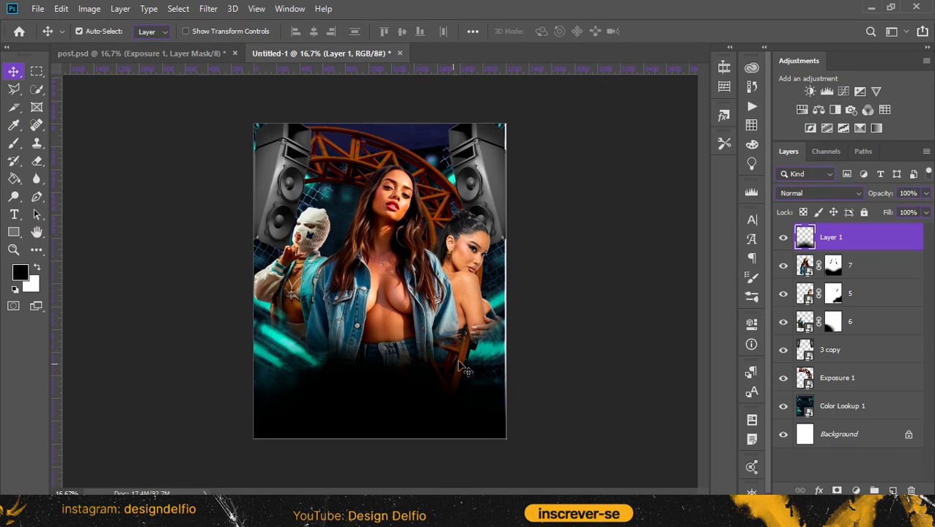
Create a black vignette layer, clearing its centre with a 2885 px soft eraser, and set its opacity to 60%
left_click(893, 491)
key("alt+BackSpace")
left_click(37, 161)
left_click_drag(367, 263, 400, 269)
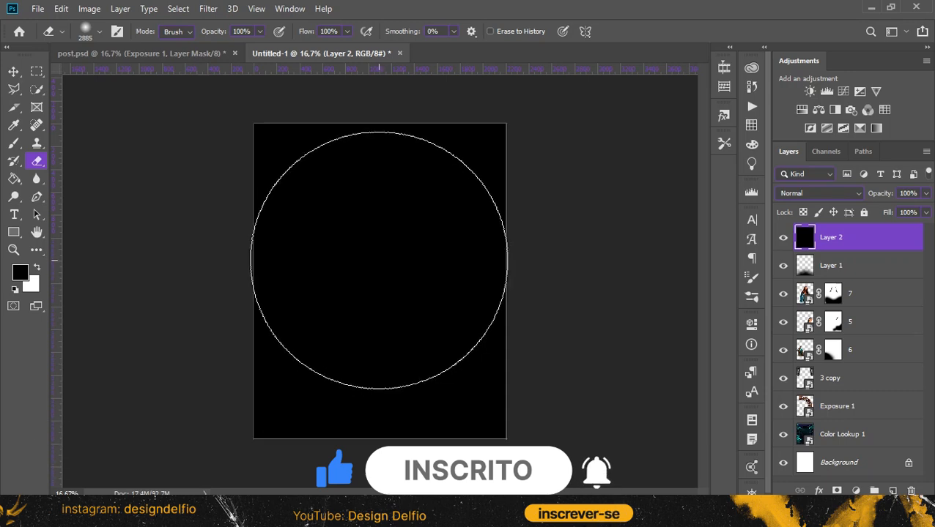
left_click(378, 260)
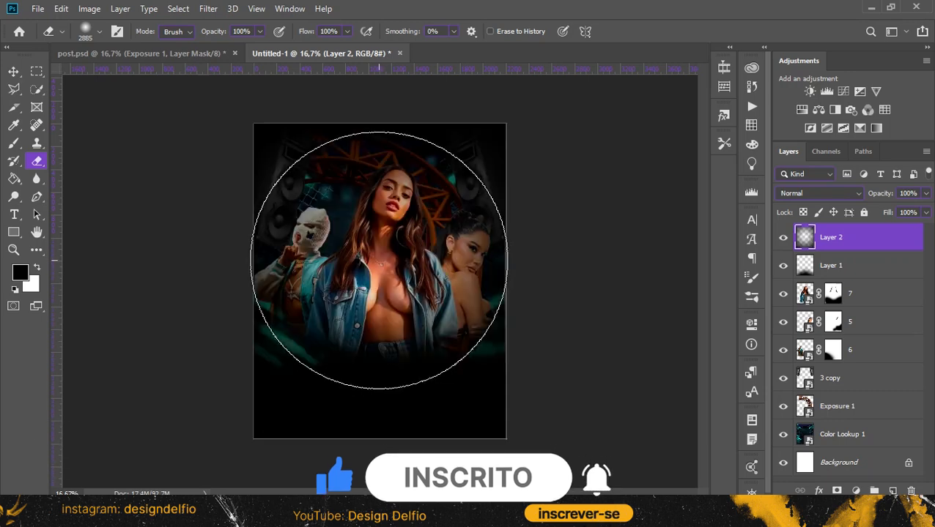
key("v")
left_click(926, 194)
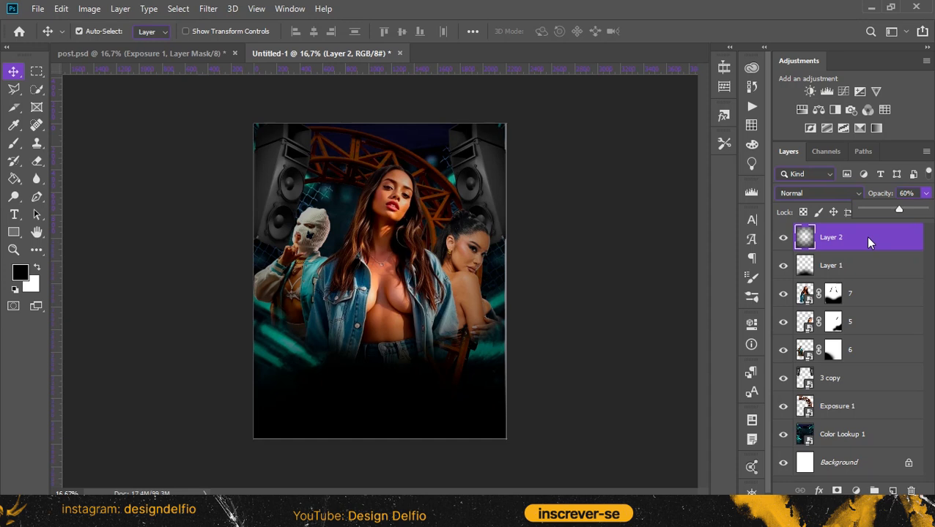
Draw a rectangle of about 216 x 852 px overlapping the poster's upper right edge and fill it white
key("ctrl+shift+alt+n")
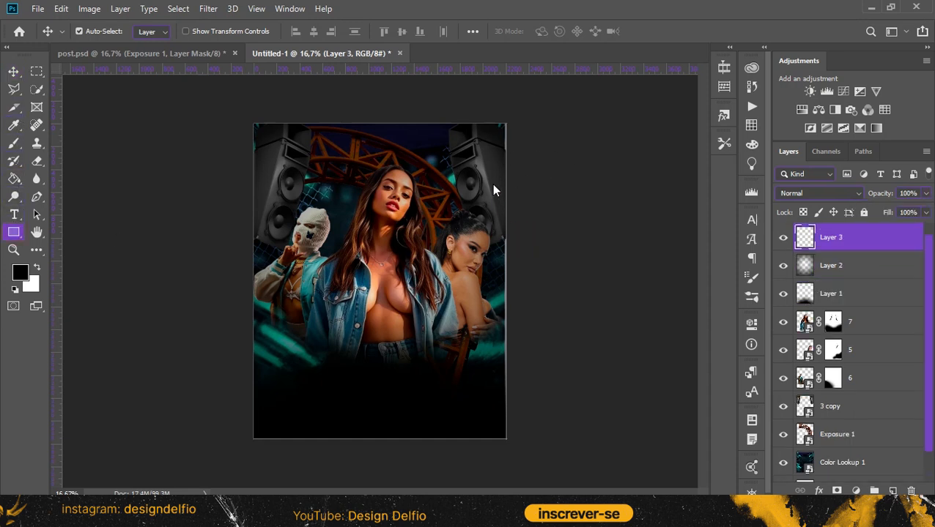
left_click_drag(487, 150, 501, 137)
left_click(558, 334)
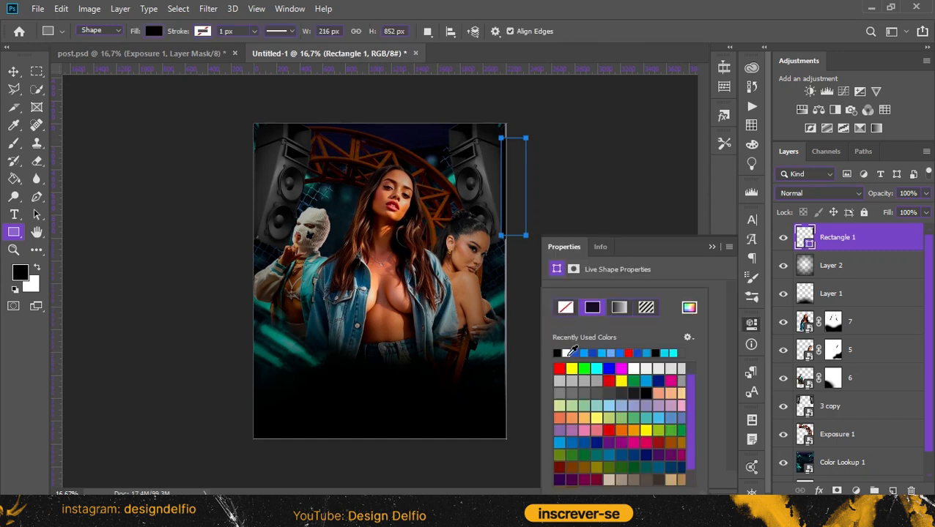
left_click(566, 352)
left_click(705, 245)
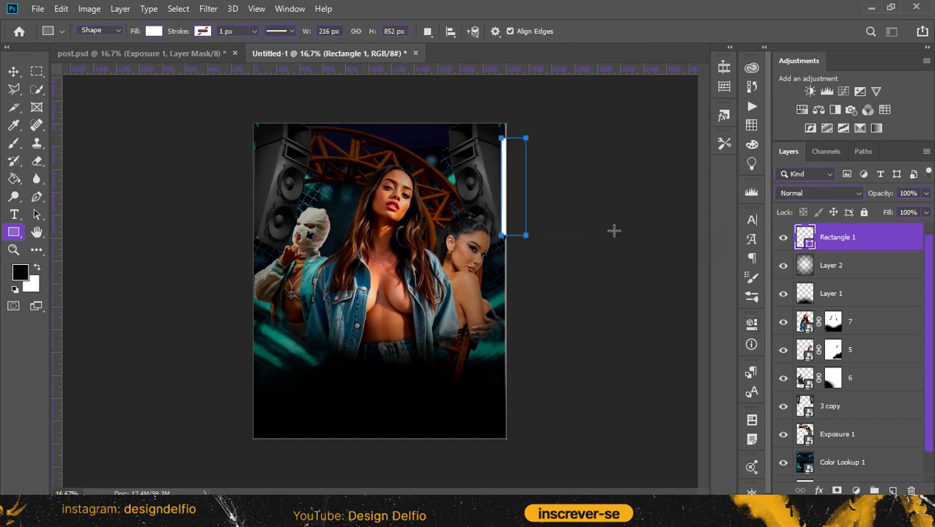
Duplicate the white rectangle to the poster's lower left edge and stretch its height to 174,06%
left_click(13, 72)
left_click_drag(565, 305, 249, 439)
key("ctrl+t")
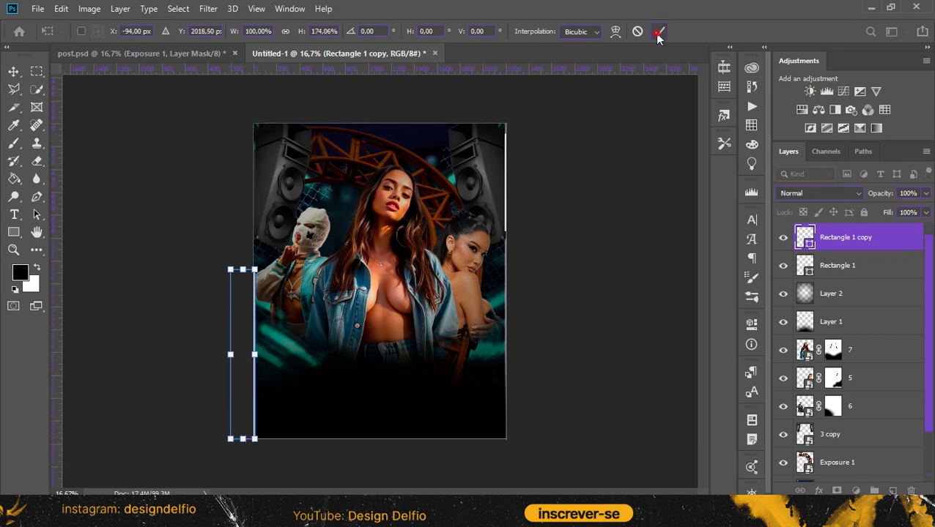
left_click(658, 33)
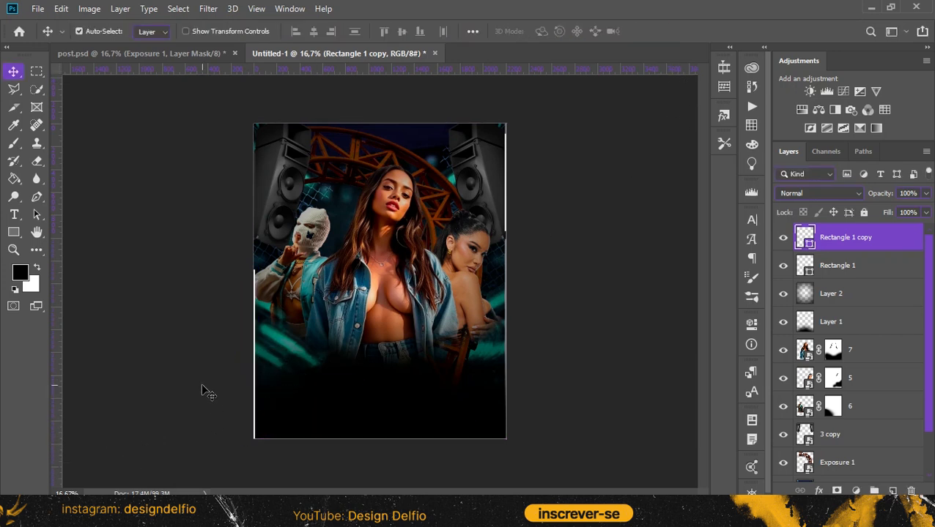
Duplicate the left white bar, rotate it horizontal, and nudge it into a thin strip along the poster's top edge
key("ctrl+j")
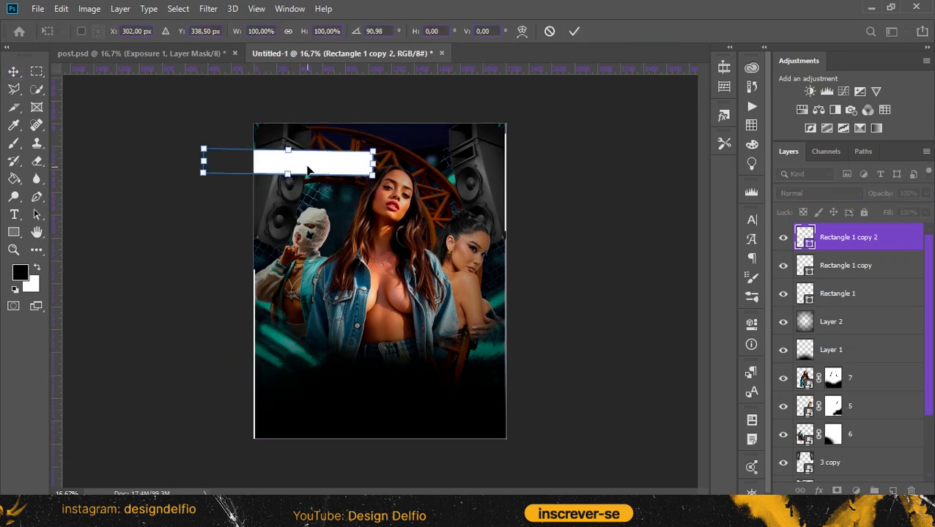
left_click_drag(307, 165, 359, 126)
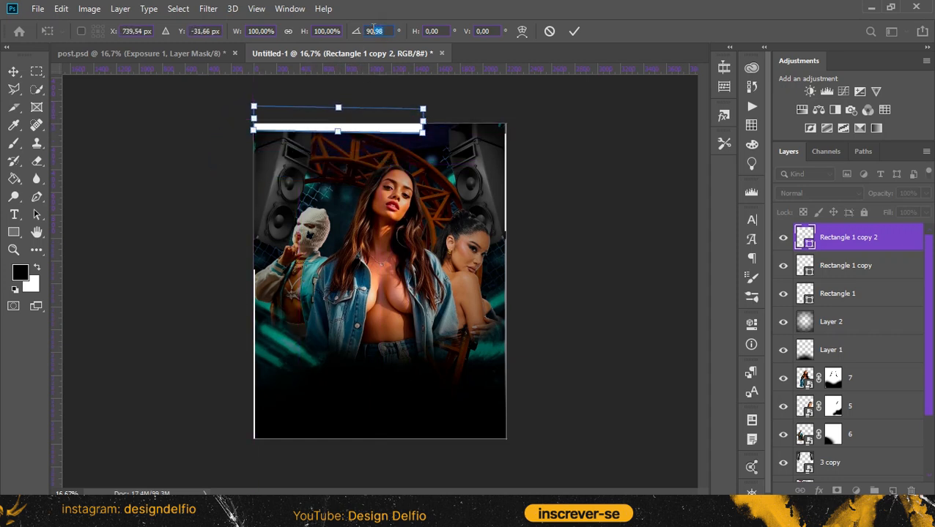
key("Return")
key("Up")
key("Up")
key("Up")
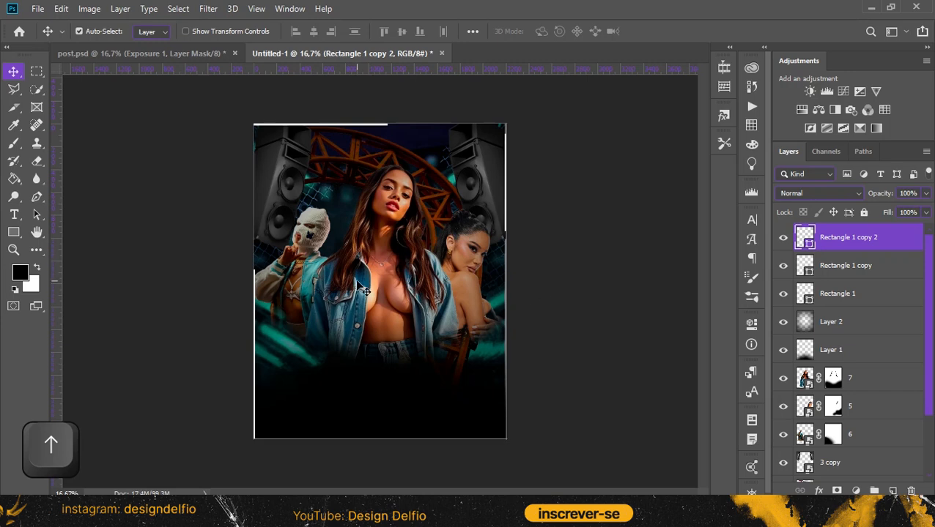
Convert the three white rectangle layers together into one smart object
left_click(865, 303)
left_click(872, 237, "shift")
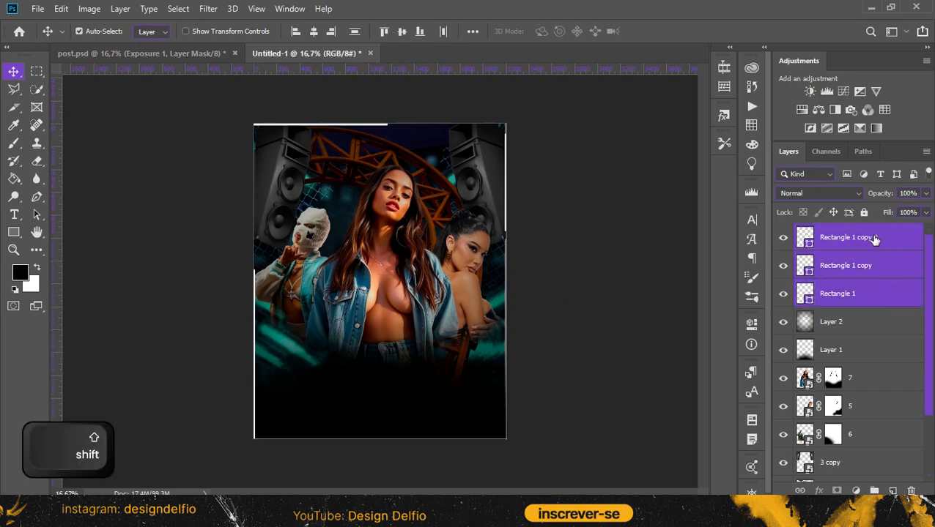
right_click(872, 235)
left_click(793, 192)
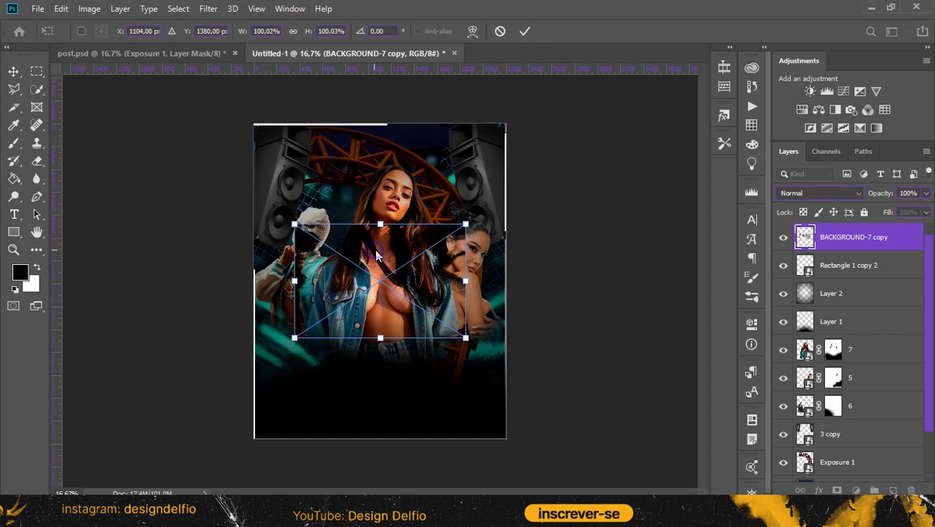
Bring the BACKGROUND-7 copy graffiti texture into the poster and position it across the lower half
right_click(376, 254)
left_click(415, 423)
left_click_drag(407, 285, 364, 376)
left_click_drag(474, 378, 473, 359)
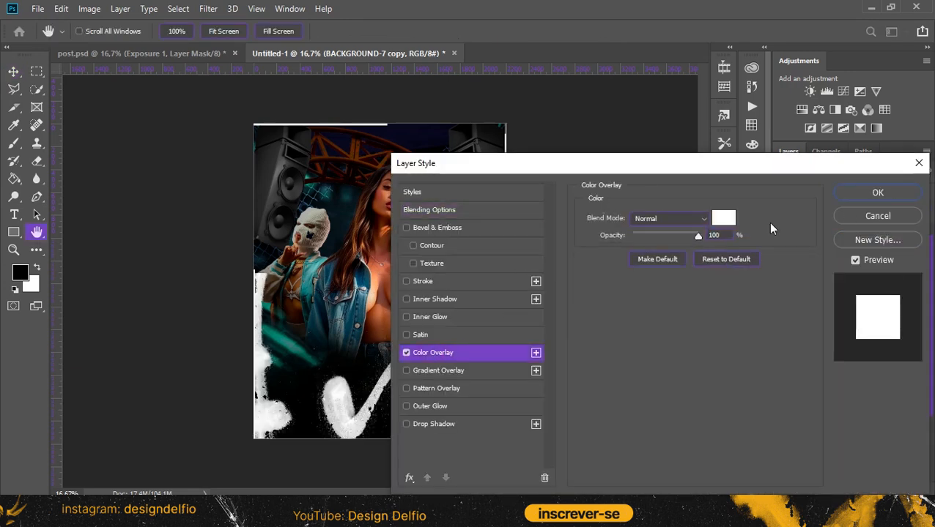
Set the graffiti texture's Color Overlay to a saturated dark teal based on the masked figure's jacket
left_click(725, 219)
left_click(359, 286)
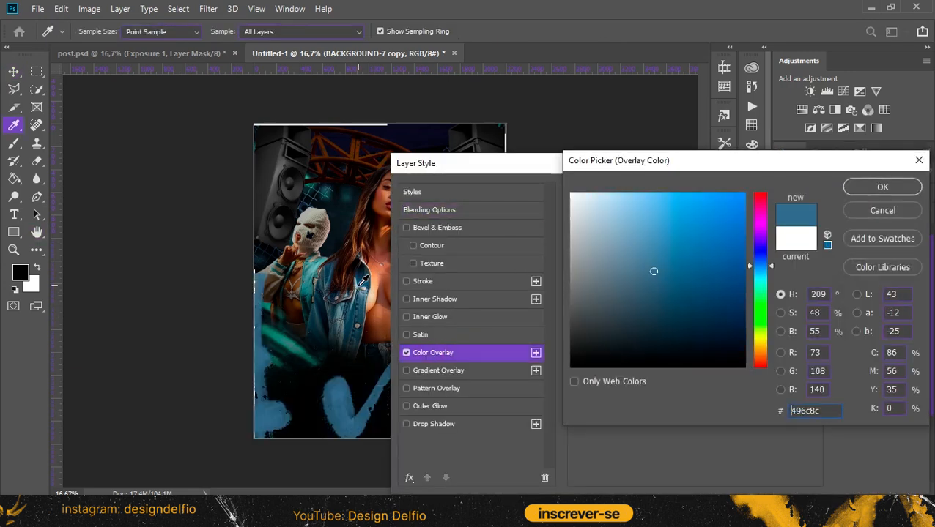
left_click(310, 274)
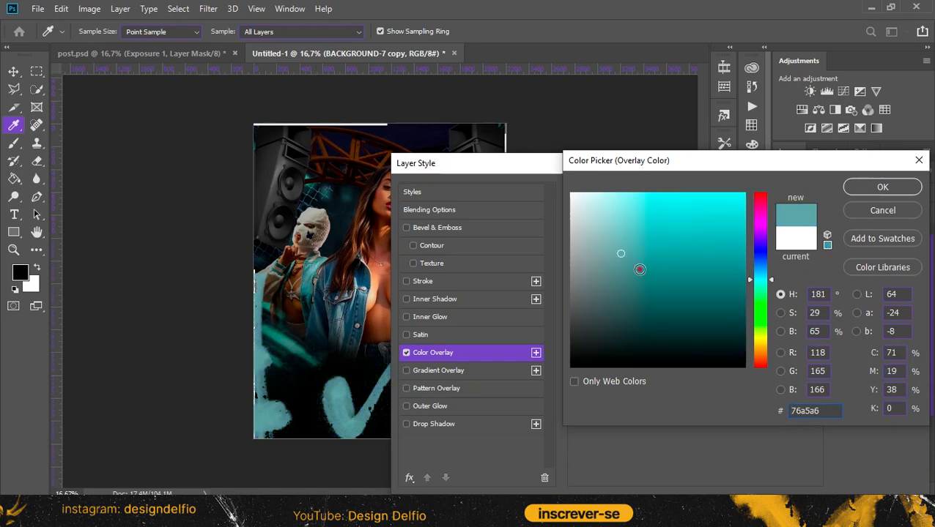
left_click_drag(639, 270, 663, 269)
left_click(702, 276)
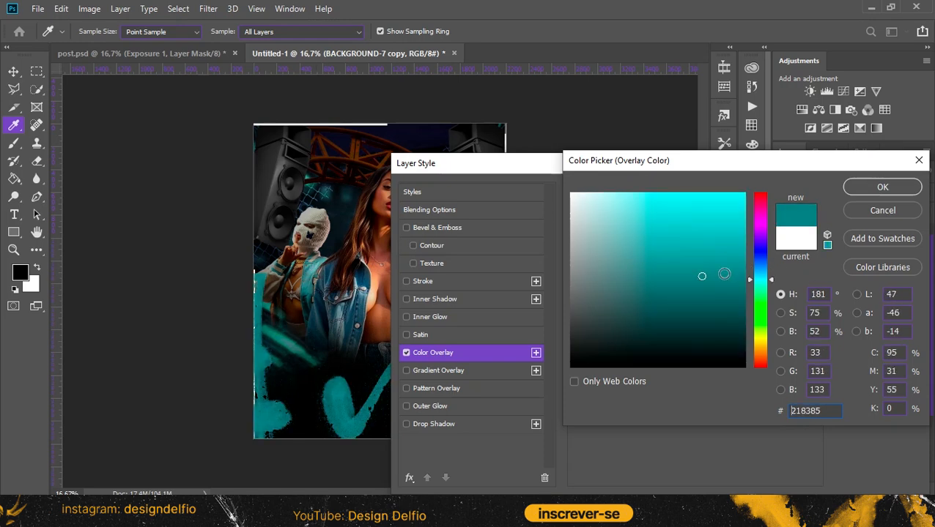
left_click(879, 187)
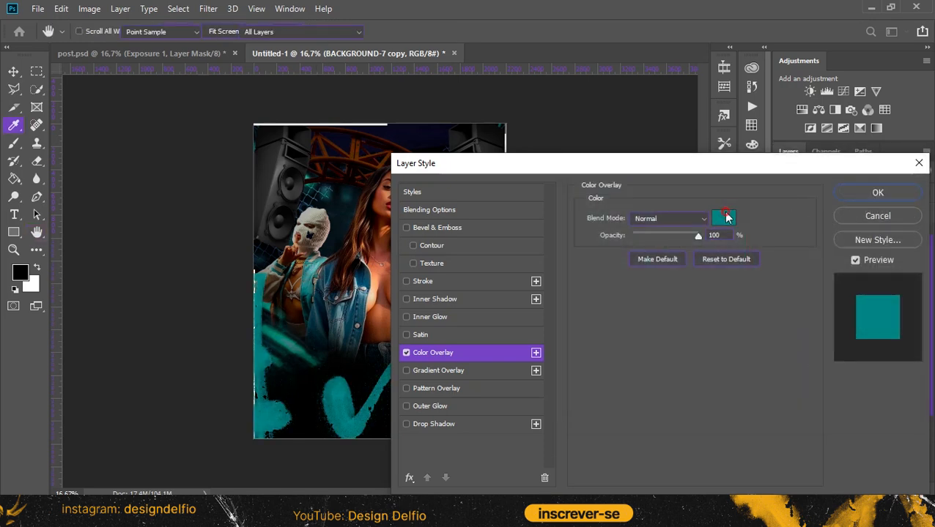
Resample the graffiti texture's overlay colour from the artwork as muted teal 4a7c7b and apply the layer style
left_click(723, 213)
left_click(725, 212)
left_click(630, 253)
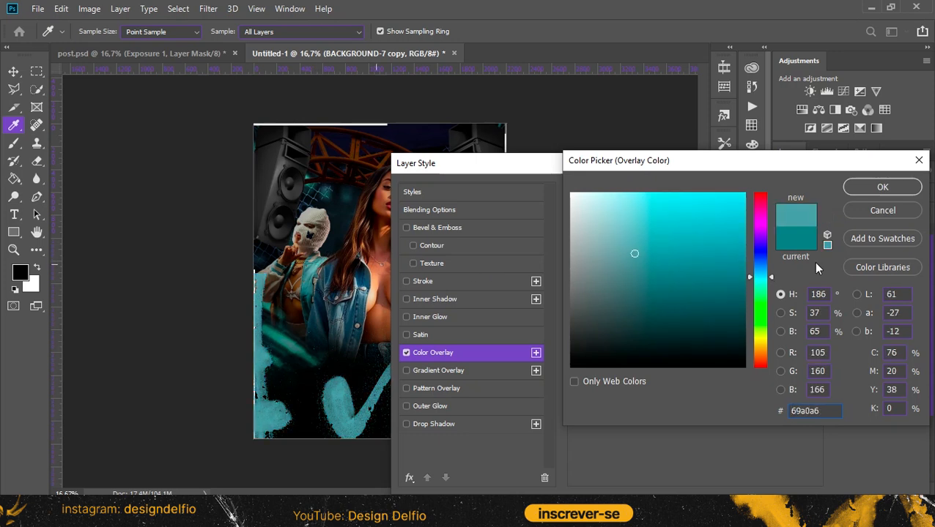
left_click(286, 342)
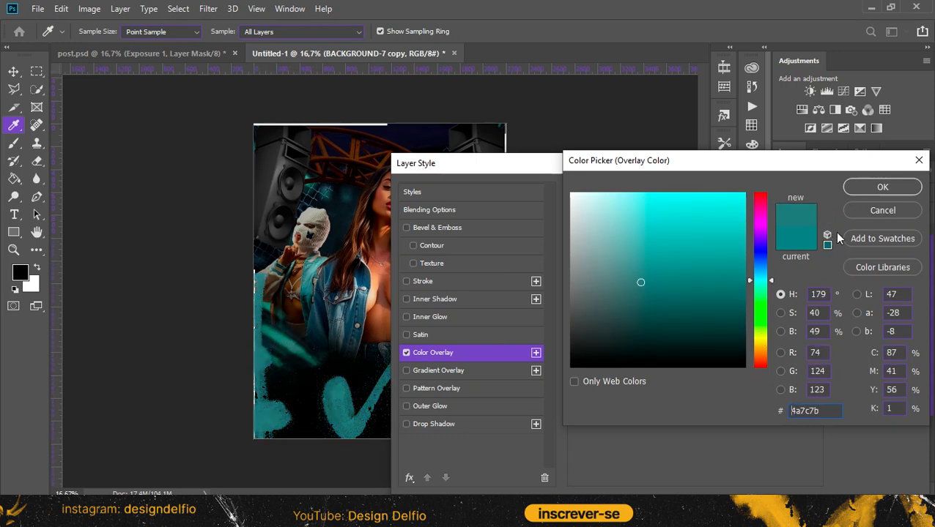
left_click(886, 188)
left_click(881, 195)
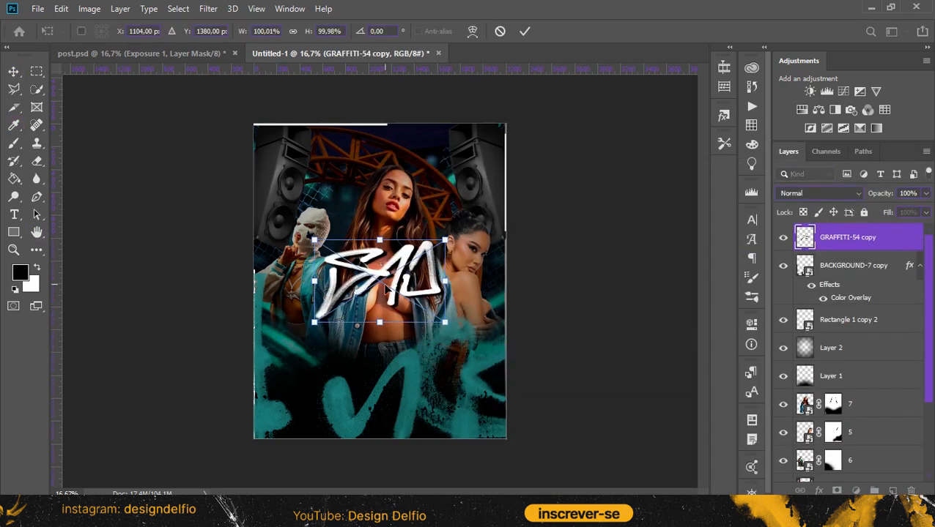
Place the white GRAFFITI-54 copy lettering over the central woman's waist in the poster's lower middle
left_click_drag(385, 282, 379, 386)
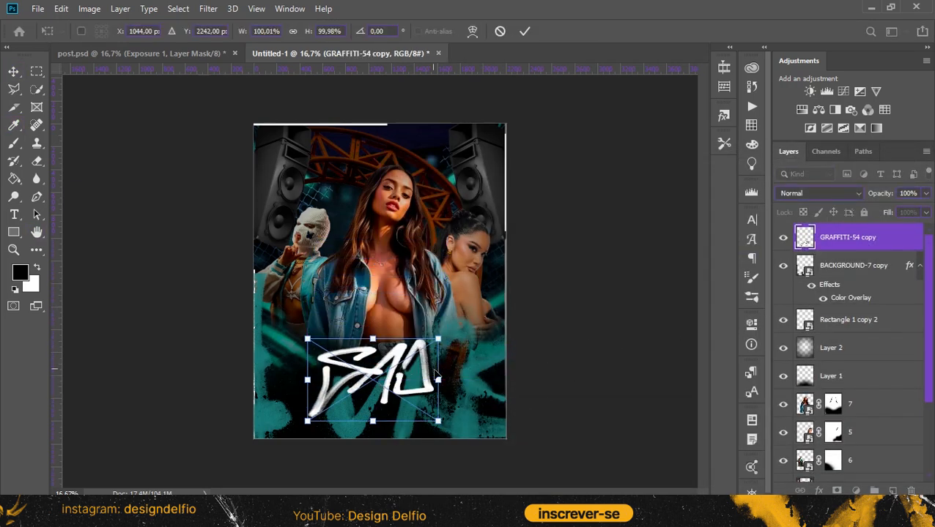
left_click_drag(439, 378, 413, 382)
left_click(525, 31)
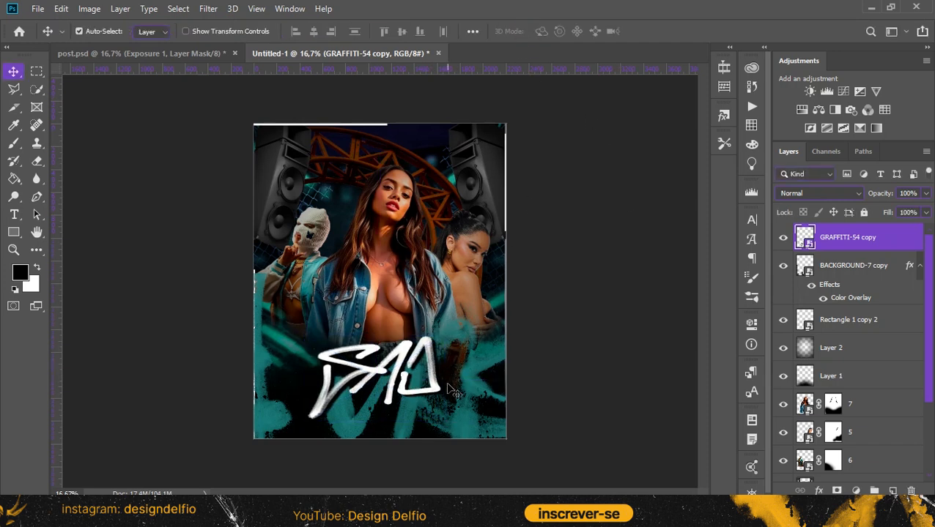
Add a white Inter Thin text layer with the copied "Agora você vai fazer o download desse vídeo" paragraph at the poster's lower edge
key("ctrl+shift+alt+n")
key("t")
left_click(299, 427)
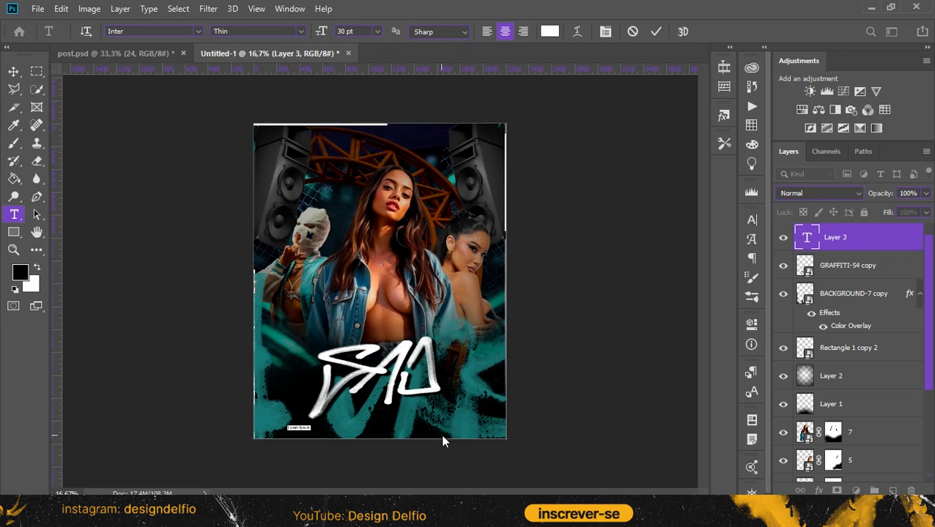
key("ctrl")
key("ctrl+v")
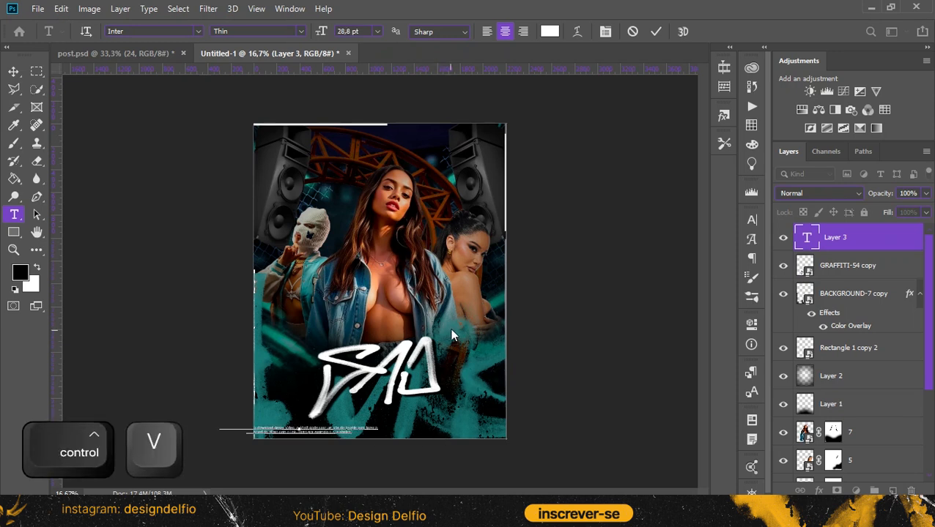
left_click(14, 71)
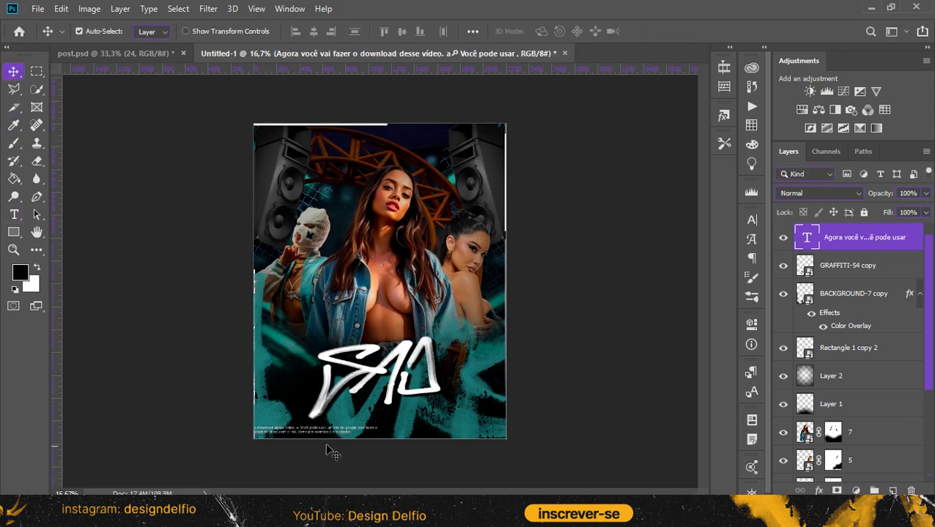
Centre the small paragraph horizontally on the canvas and nudge it slightly lower
left_click_drag(329, 436, 414, 436)
key("ctrl+a")
left_click(314, 31)
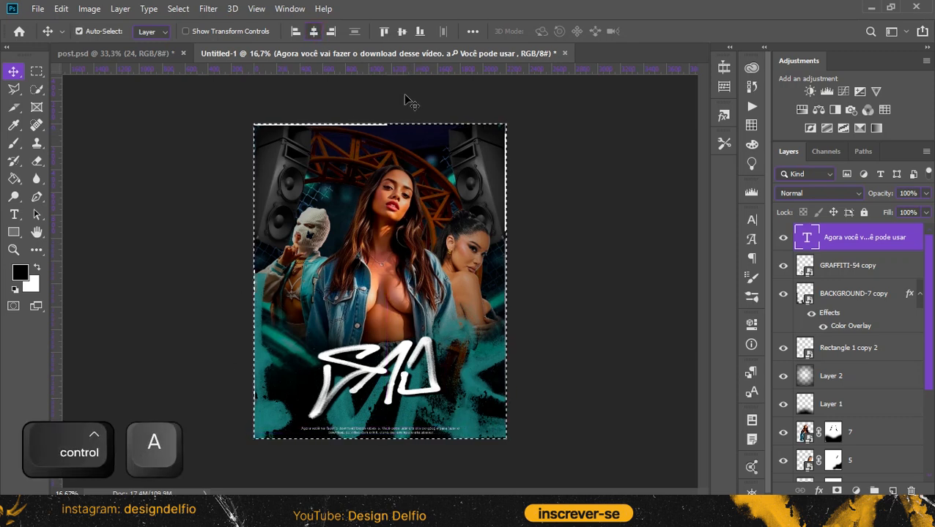
key("ctrl+d")
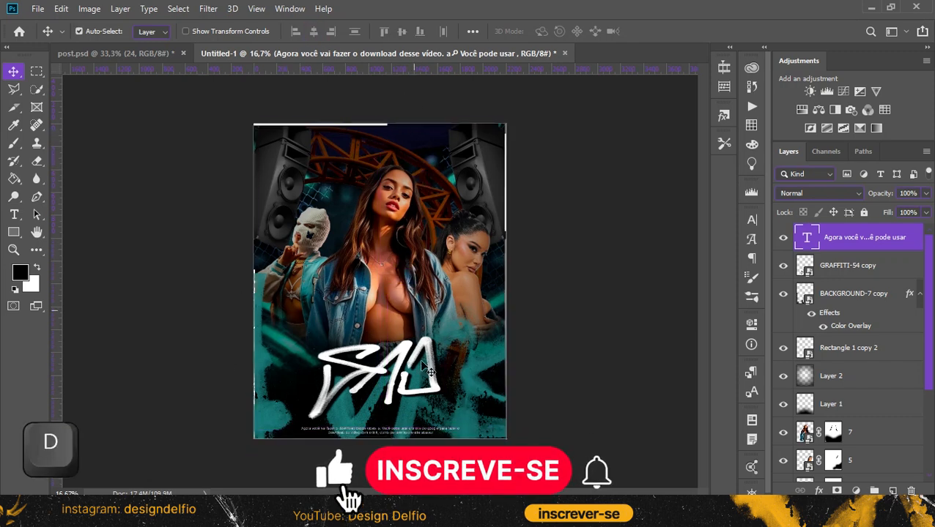
key("shift+Down")
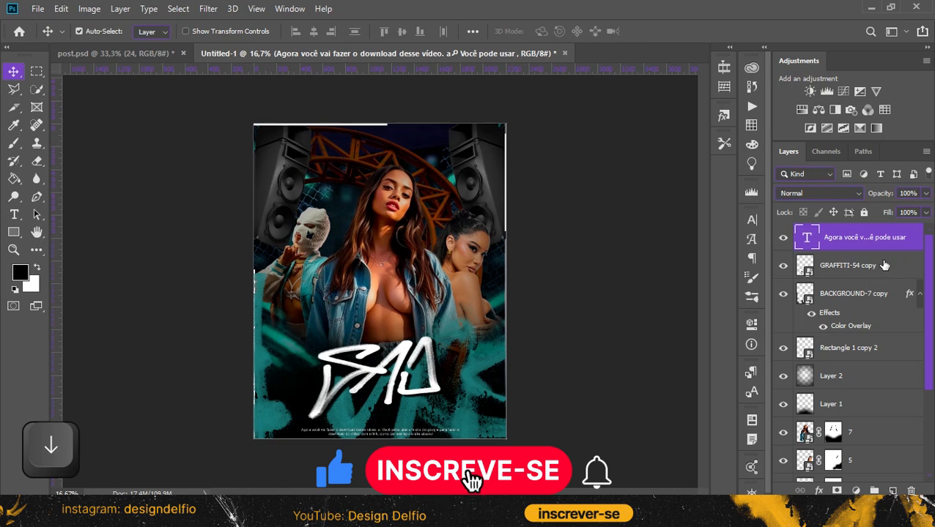
Create a layer beneath the paragraph and fill a narrow rectangle behind its two lines with black
left_click(884, 266)
left_click(893, 491)
key("m")
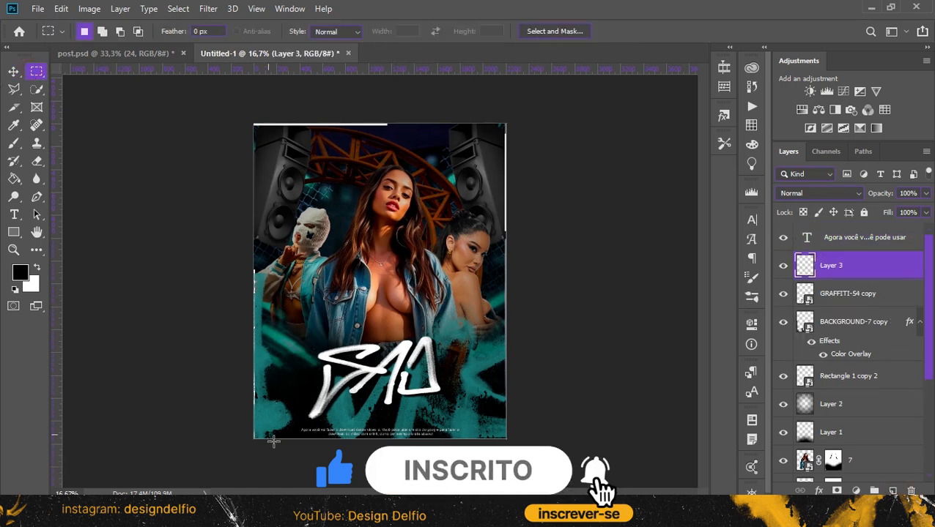
left_click_drag(301, 427, 464, 436)
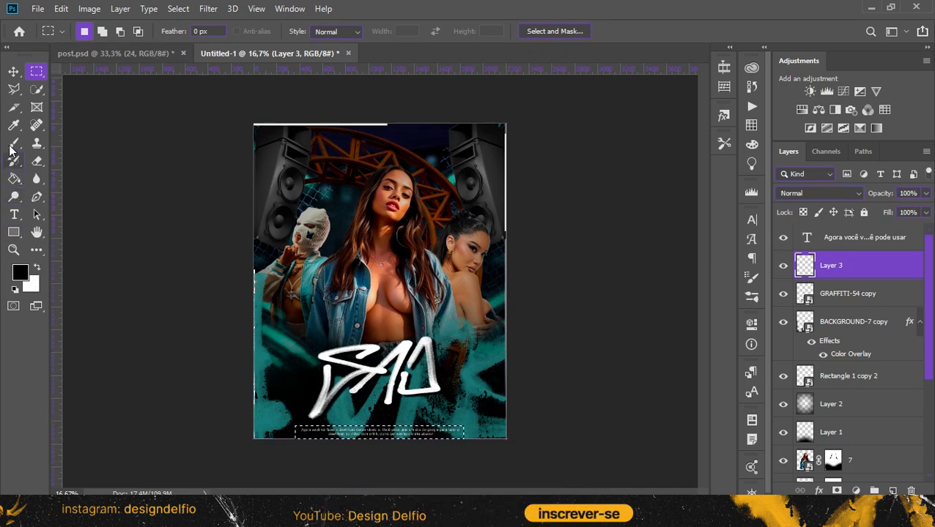
left_click(14, 178)
left_click(340, 438)
left_click(13, 71)
key("ctrl+d")
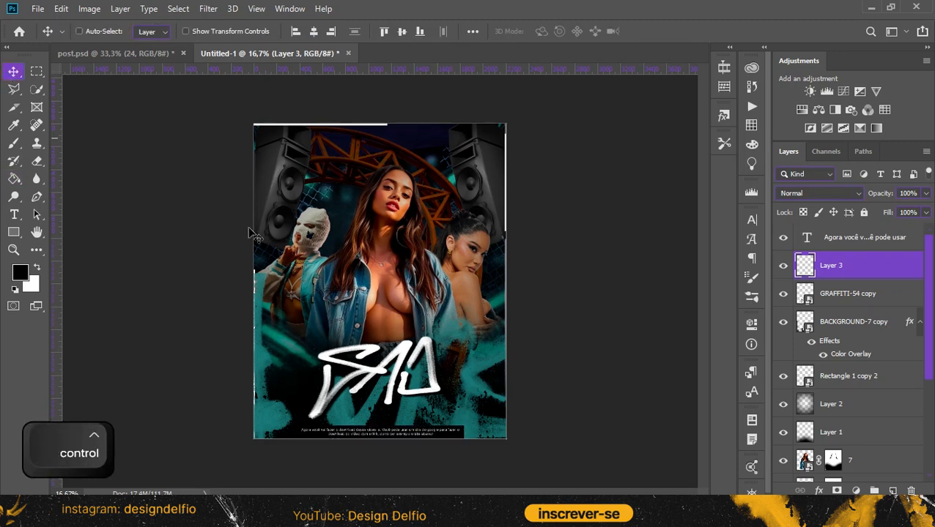
key("ctrl+d")
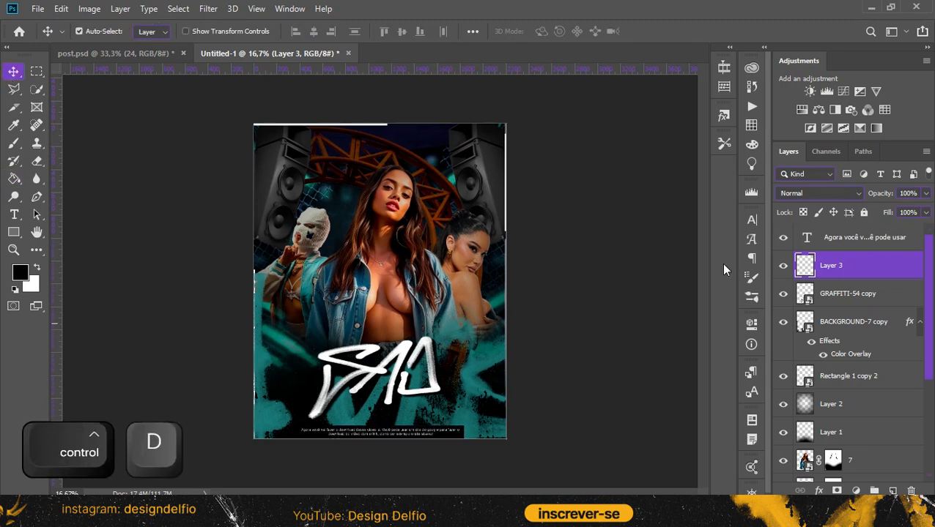
Lower the opacity of the black strip behind the paragraph to roughly half
left_click(891, 211)
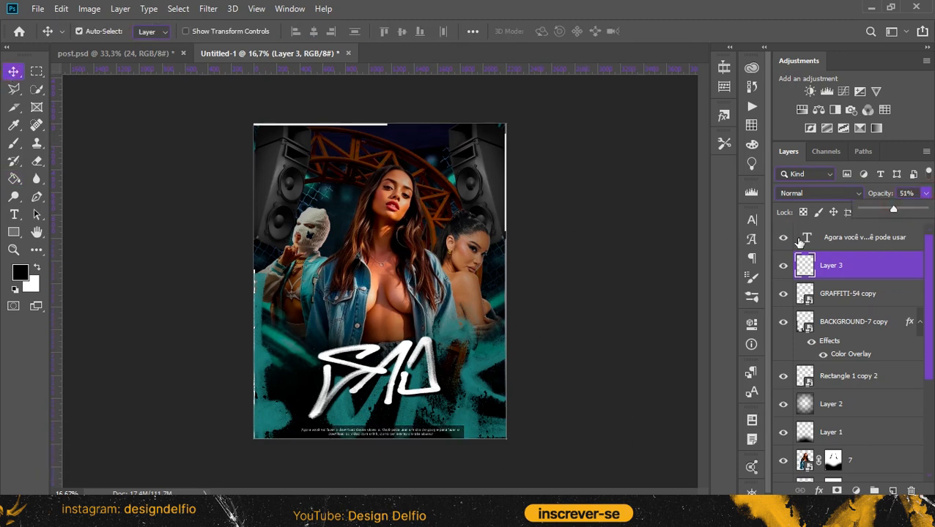
left_click_drag(896, 208, 901, 208)
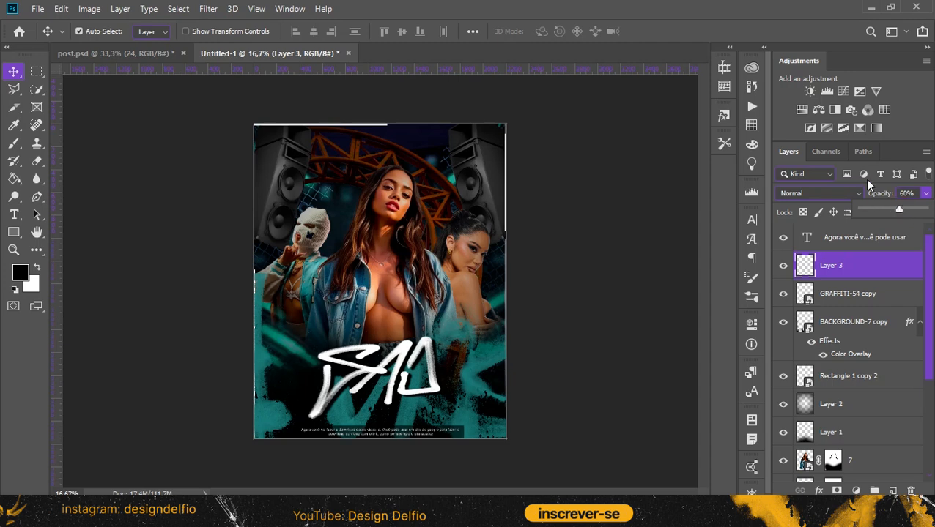
left_click(907, 130)
Paste the white spider-web texture (24 copy) above the paragraph layer, then enlarge, rotate and position it to cover the whole poster
left_click(885, 246)
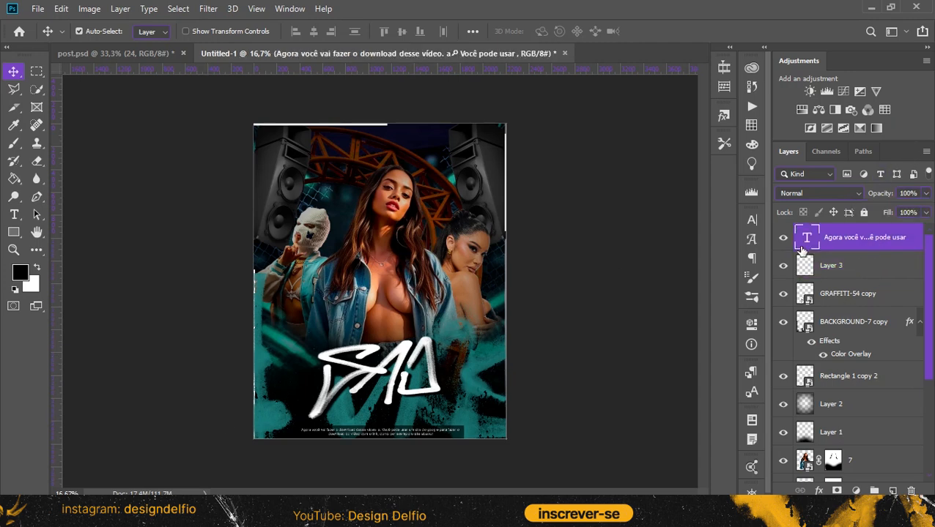
key("ctrl+v")
key("ctrl+t")
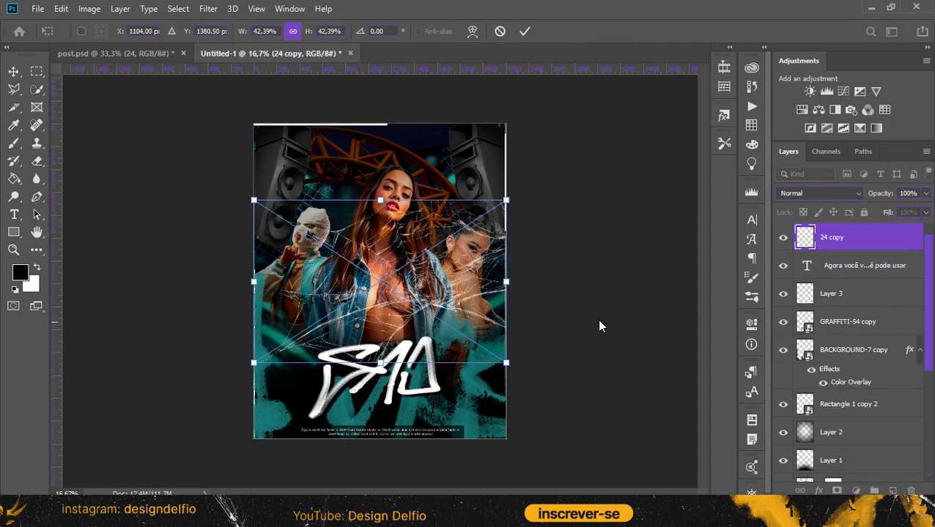
left_click_drag(538, 250, 536, 139)
mouse_move(536, 303)
left_mouse_down()
mouse_move(498, 163)
mouse_move(552, 306)
left_mouse_up()
left_click_drag(440, 335, 505, 388)
left_click_drag(604, 212, 579, 480)
left_click_drag(505, 322, 420, 339)
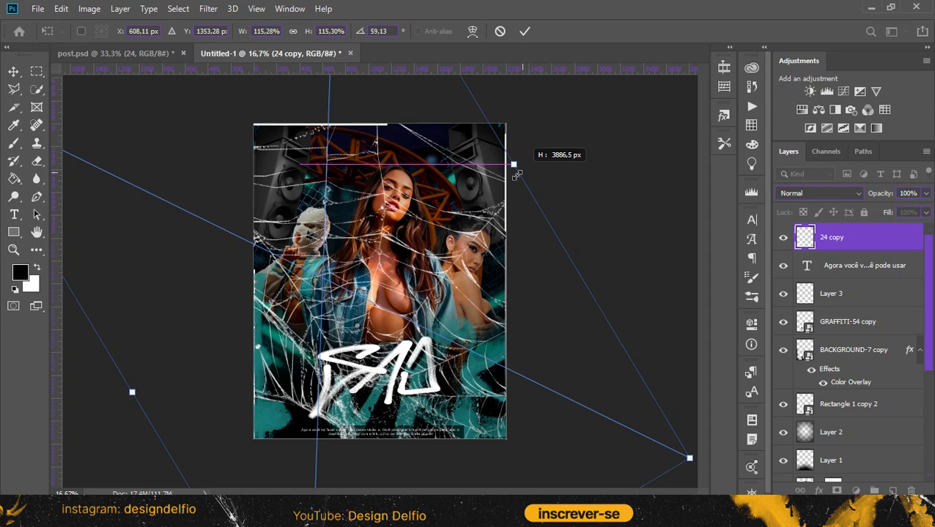
left_click_drag(521, 172, 504, 186)
left_click_drag(553, 157, 578, 277)
mouse_move(462, 281)
left_mouse_down()
mouse_move(483, 277)
mouse_move(471, 284)
left_mouse_up()
left_click(522, 32)
Add a layer mask to the spider web and paint black with a soft brush to clear the figures' faces and bodies
key("ctrl+plus")
key("ctrl+plus")
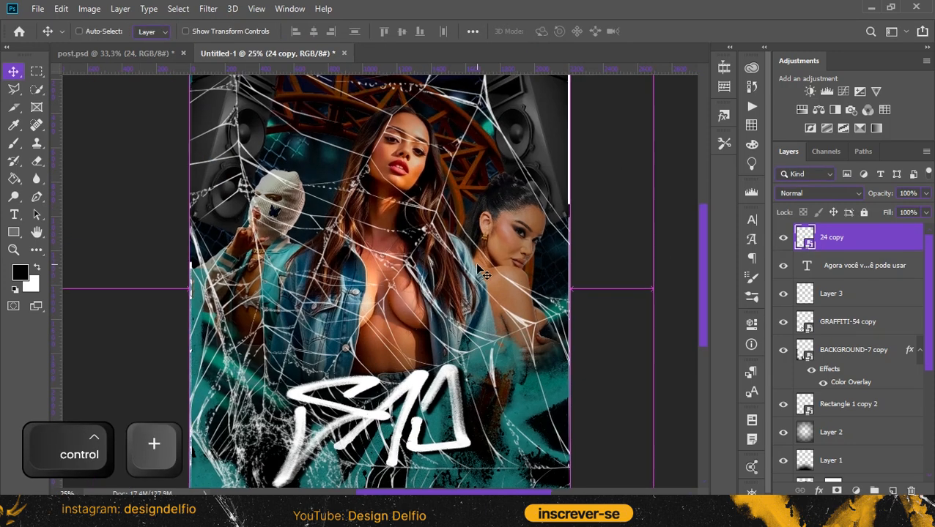
left_click(835, 489)
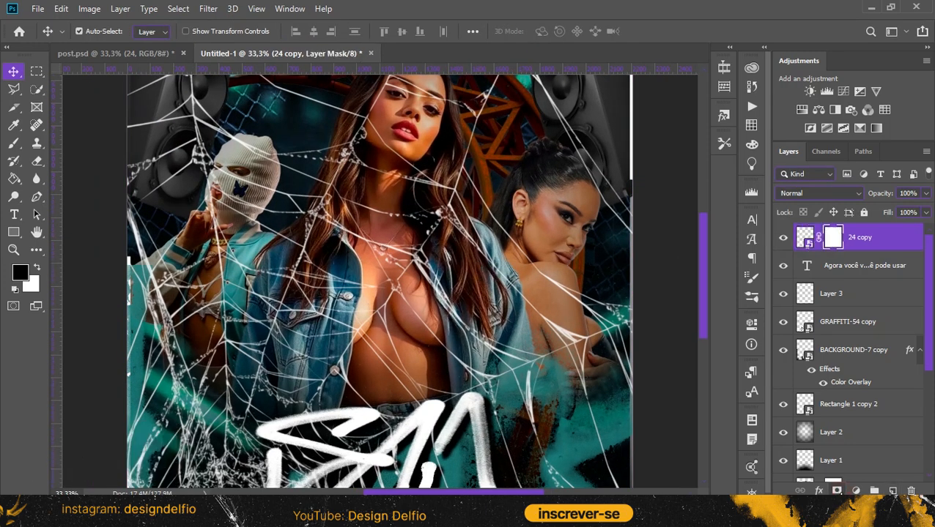
left_click(14, 143)
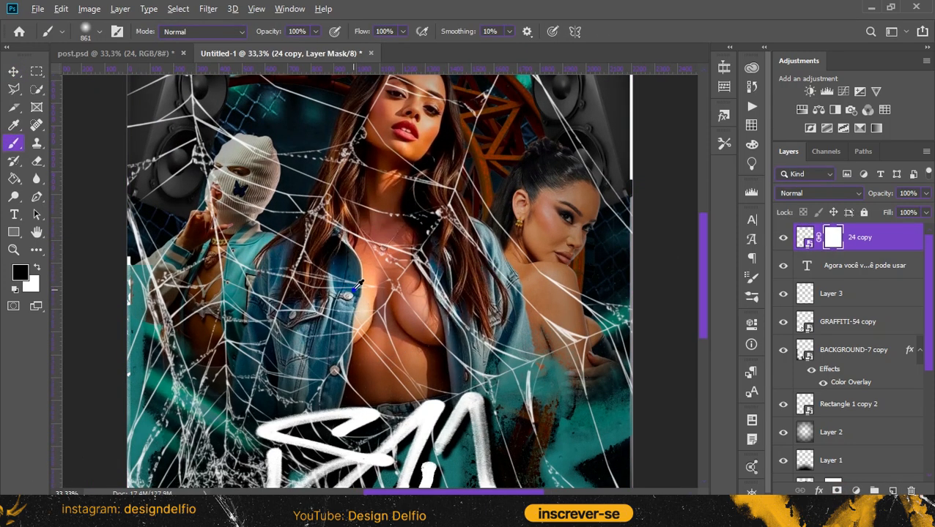
left_click_drag(355, 289, 302, 284)
left_click_drag(350, 220, 353, 326)
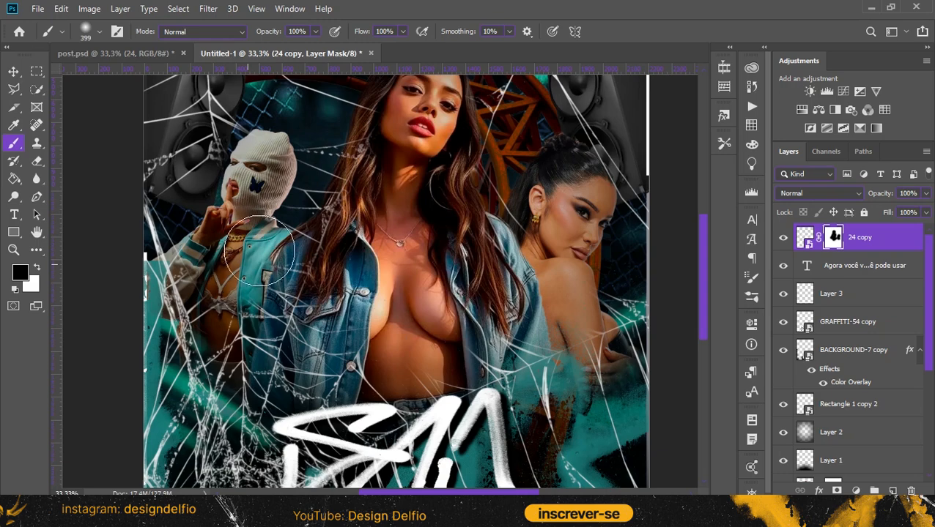
mouse_move(230, 305)
left_mouse_down()
mouse_move(227, 326)
mouse_move(248, 326)
left_mouse_up()
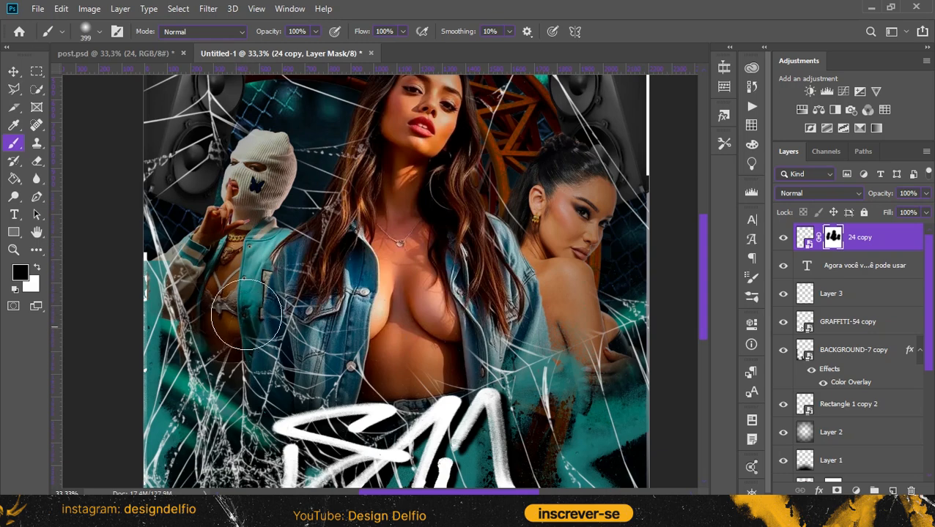
Paint white on the web's mask to bring strands back over the central woman's jacket, hair and torso
left_click(36, 265)
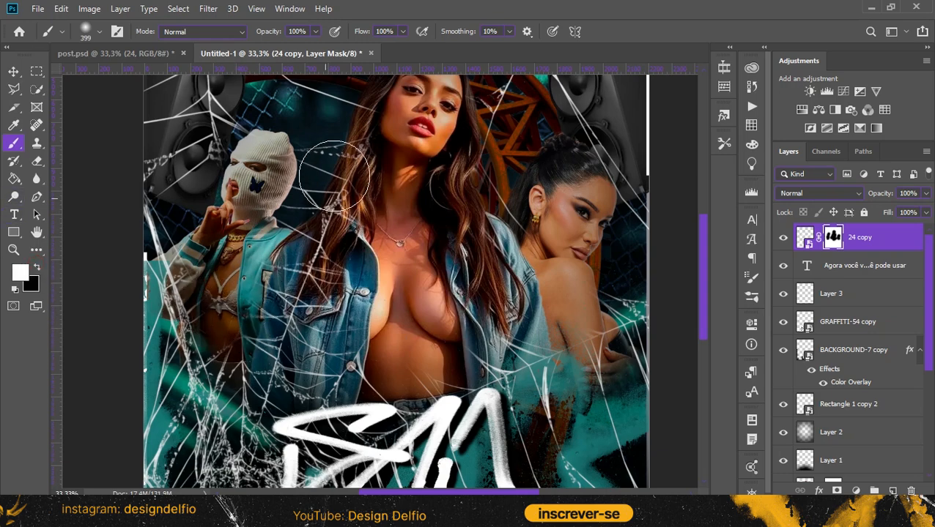
mouse_move(327, 331)
left_mouse_down()
mouse_move(313, 267)
mouse_move(230, 241)
left_mouse_up()
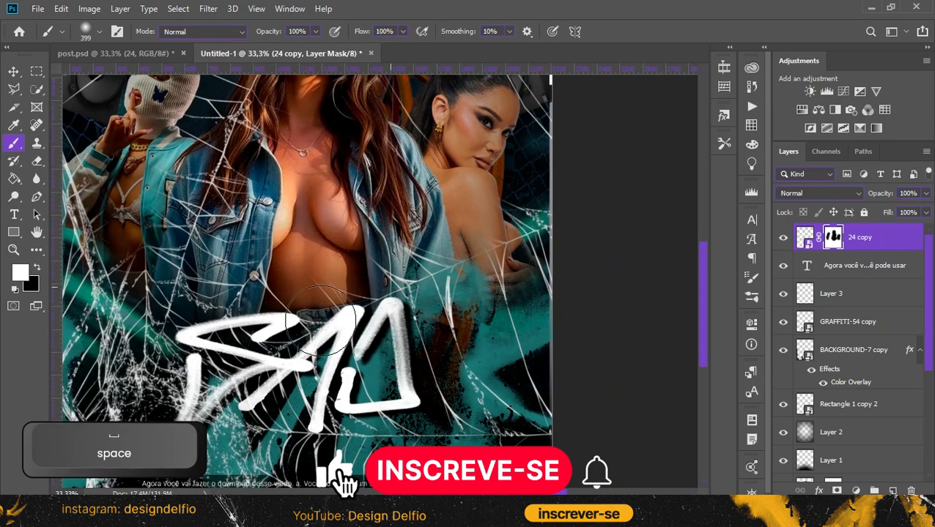
mouse_move(281, 285)
left_mouse_down()
mouse_move(346, 185)
mouse_move(418, 169)
mouse_move(425, 155)
mouse_move(398, 241)
mouse_move(420, 376)
left_mouse_up()
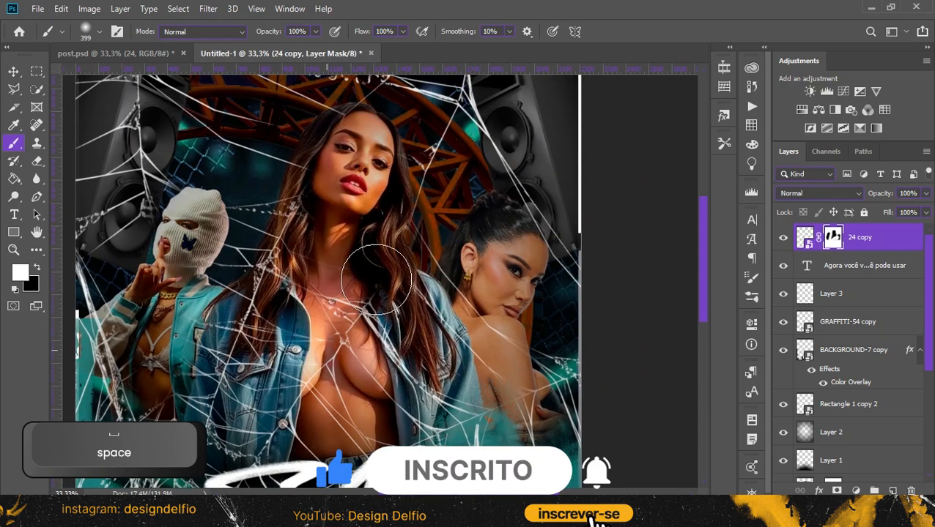
left_click_drag(445, 190, 438, 207)
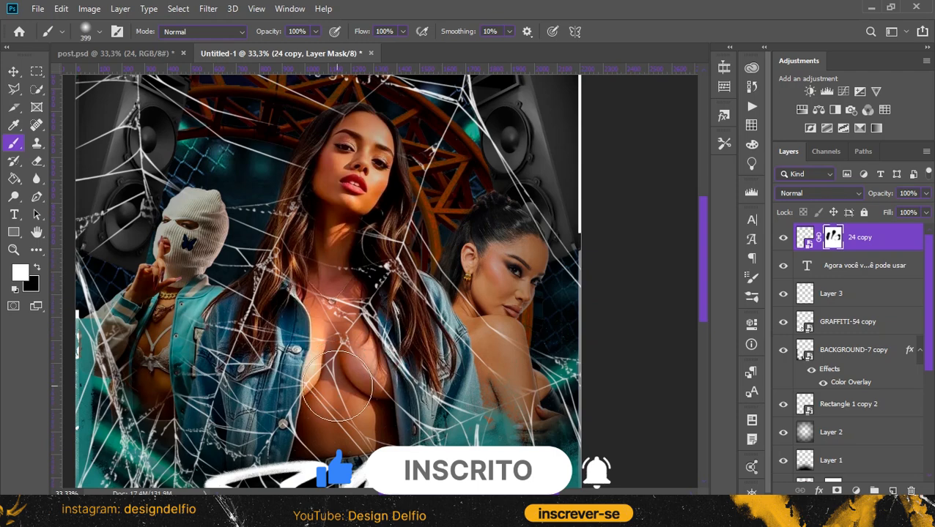
Add a Color Lookup adjustment above all layers using the TealOrangePlusContrast.3DL look, and open its layer opacity setting
key("ctrl+minus")
key("ctrl+minus")
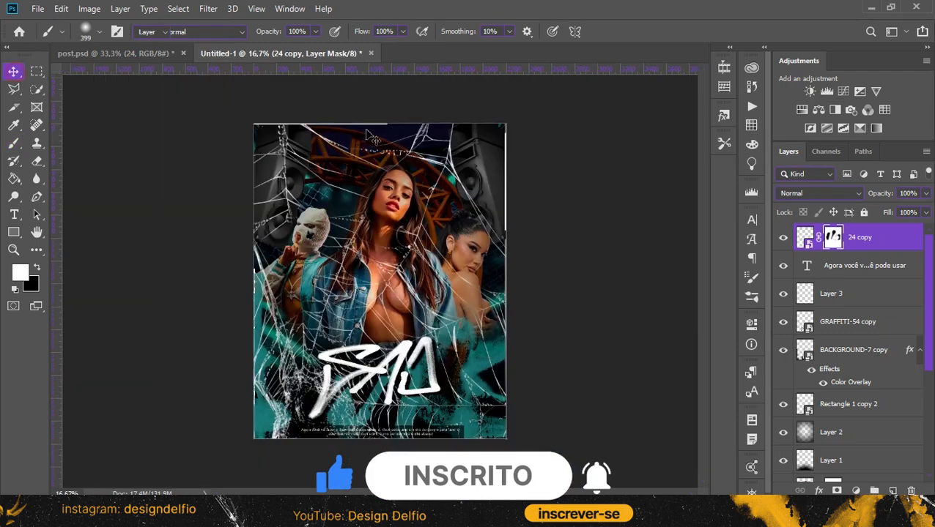
left_click(884, 110)
left_click(683, 292)
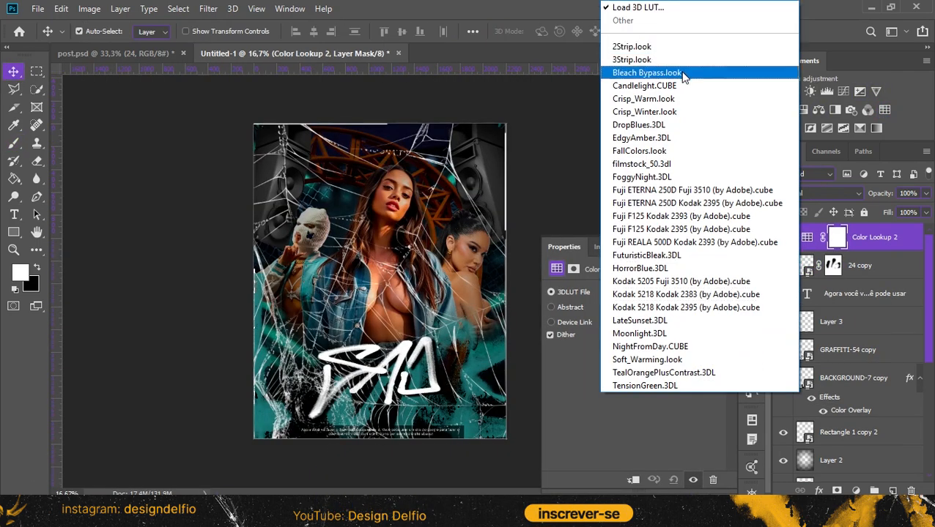
left_click(688, 372)
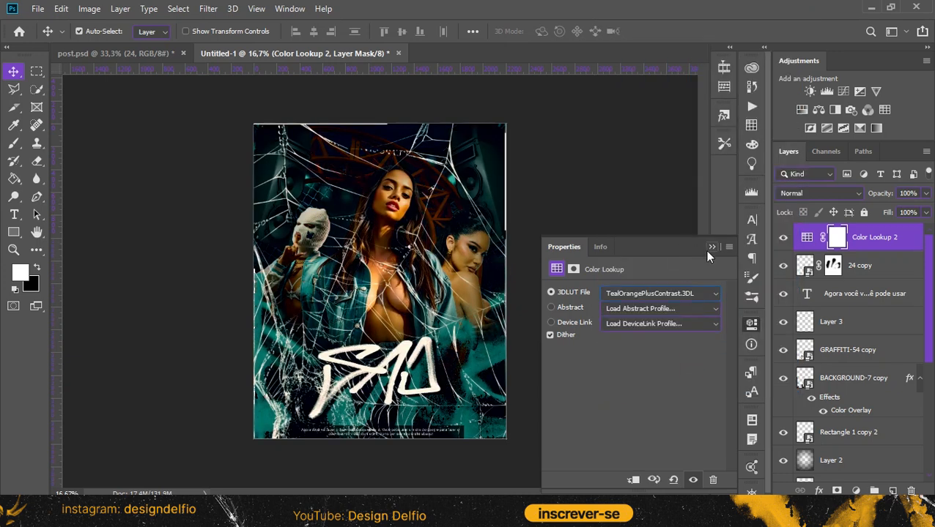
left_click(710, 247)
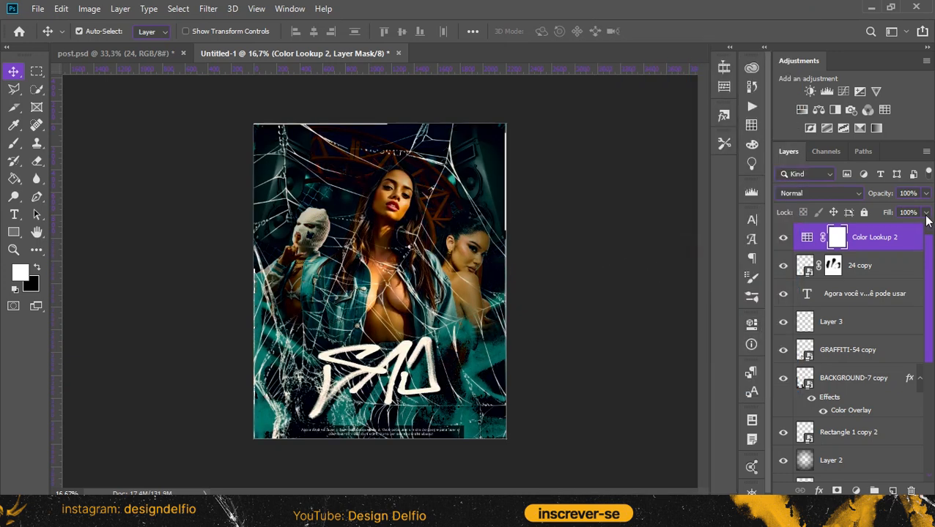
left_click(927, 194)
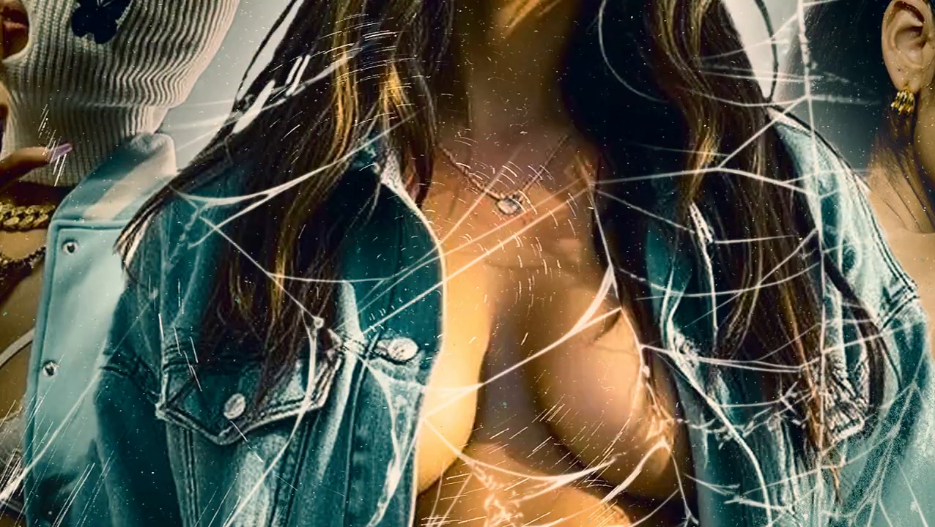